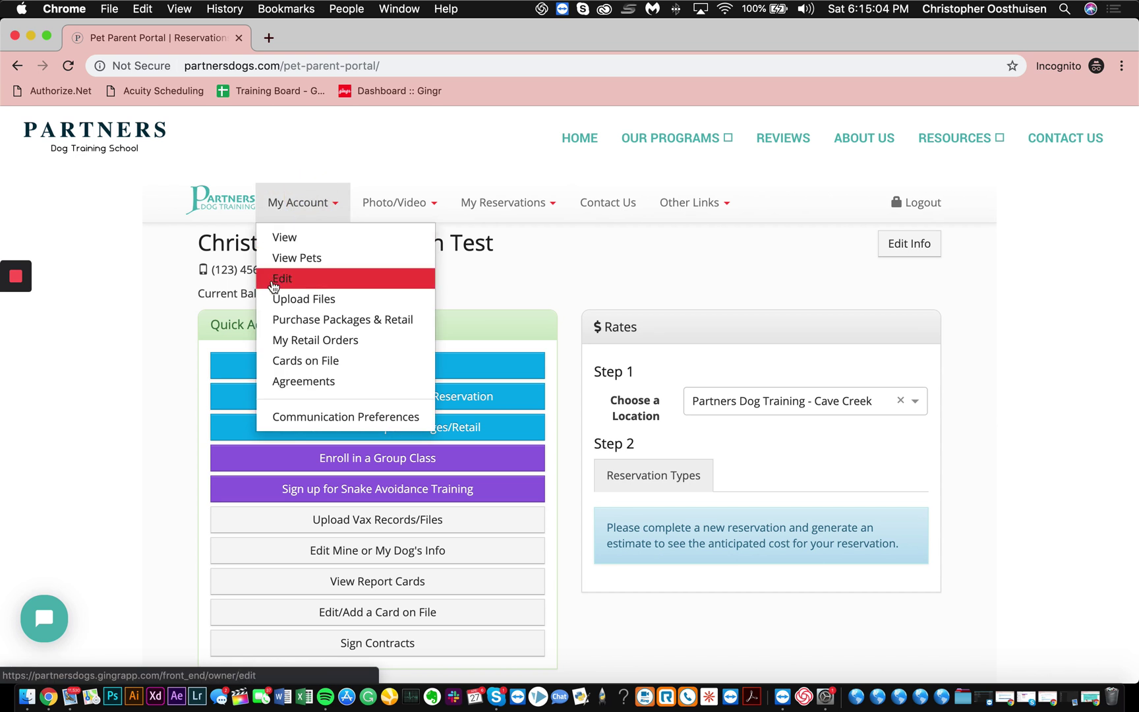
Step: Open a new boarding, daycare or camp reservation request and bring its details form into view
{"action": "left_click", "coordinate": [183, 356]}
{"action": "left_click", "coordinate": [667, 210]}
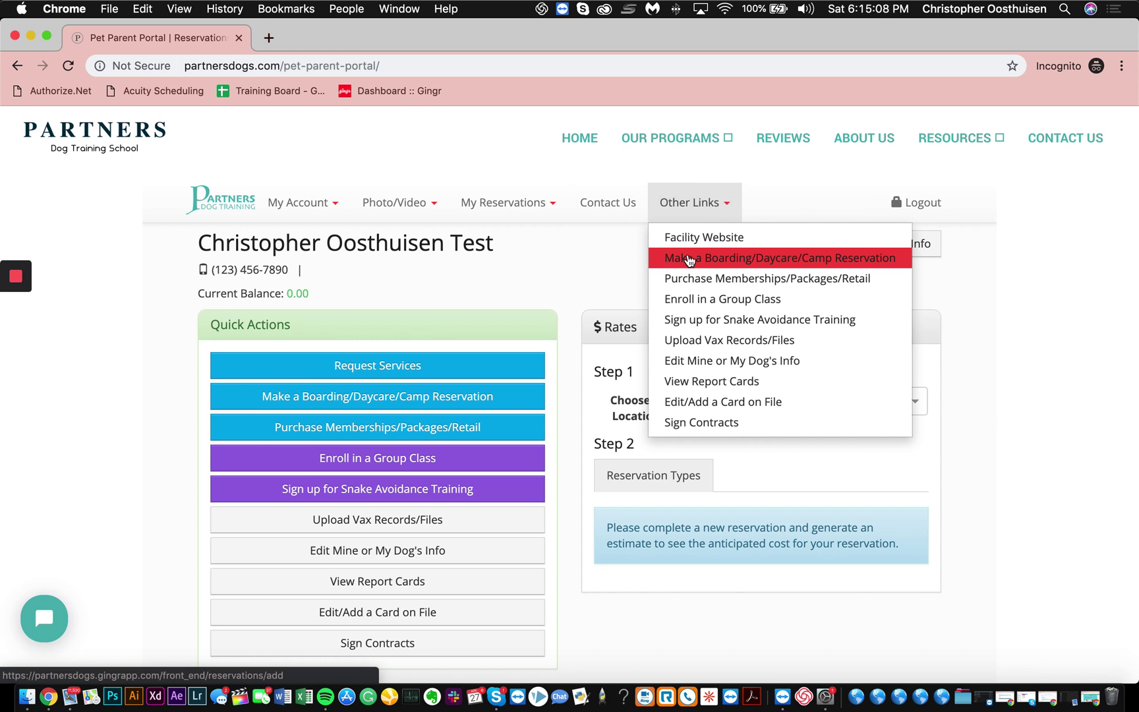
{"action": "left_click", "coordinate": [359, 397]}
{"action": "scroll", "coordinate": [263, 305], "scroll_direction": "down", "scroll_amount": 1}
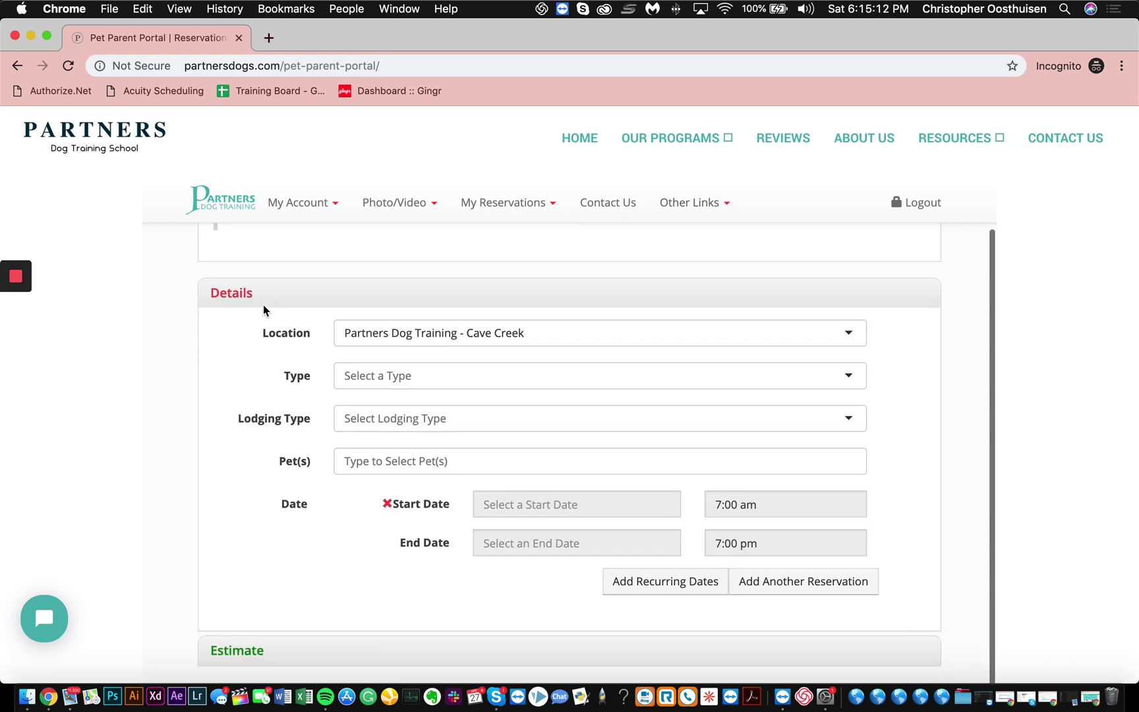
{"action": "scroll", "coordinate": [201, 362], "scroll_direction": "down", "scroll_amount": 2}
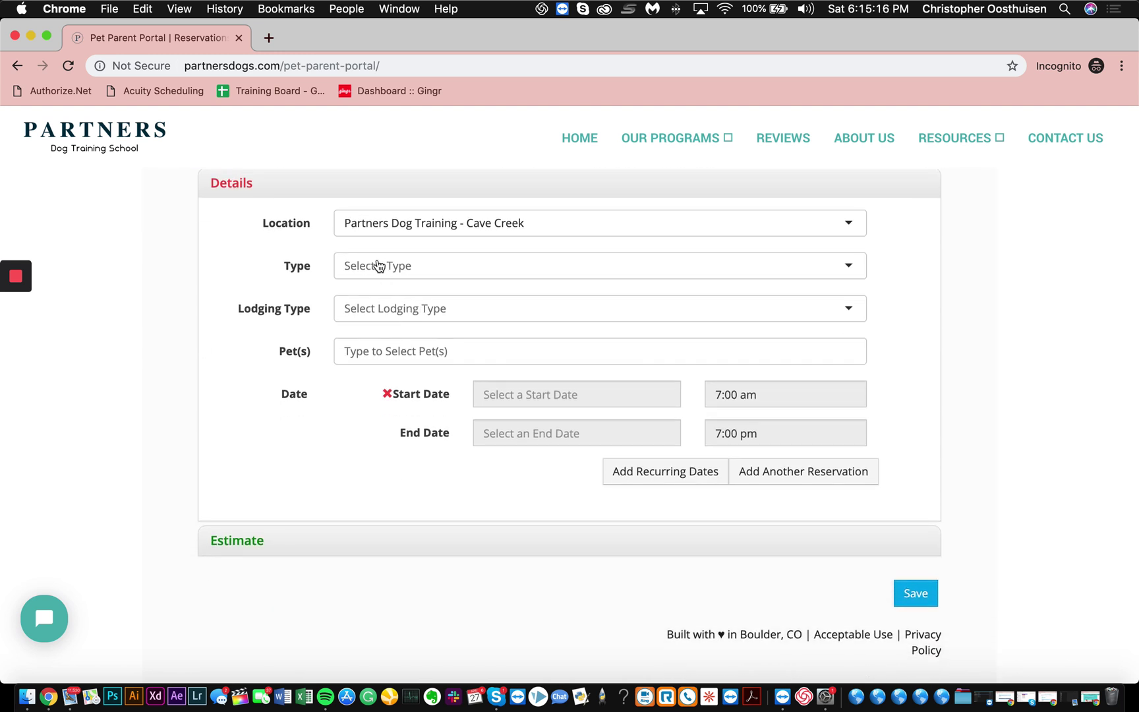
Step: Set the reservation type to Boarding with a Standard 4x6 Kennel as lodging, and select Ludwig as the pet
{"action": "left_click", "coordinate": [369, 264]}
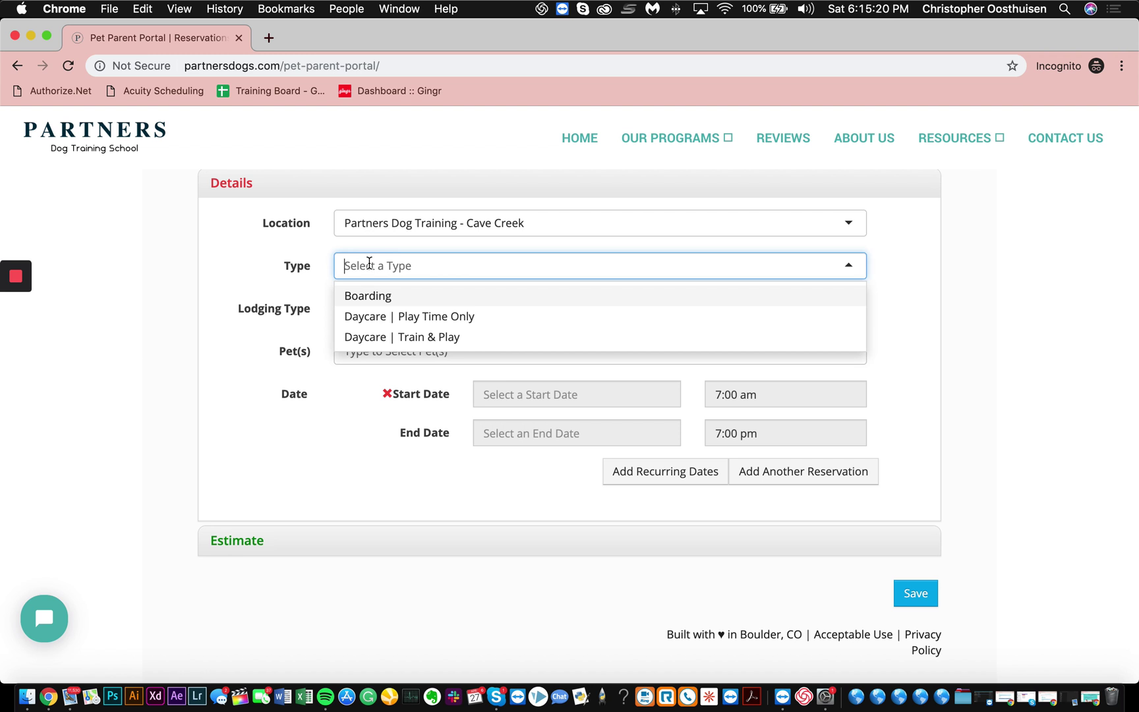
{"action": "left_click", "coordinate": [377, 296]}
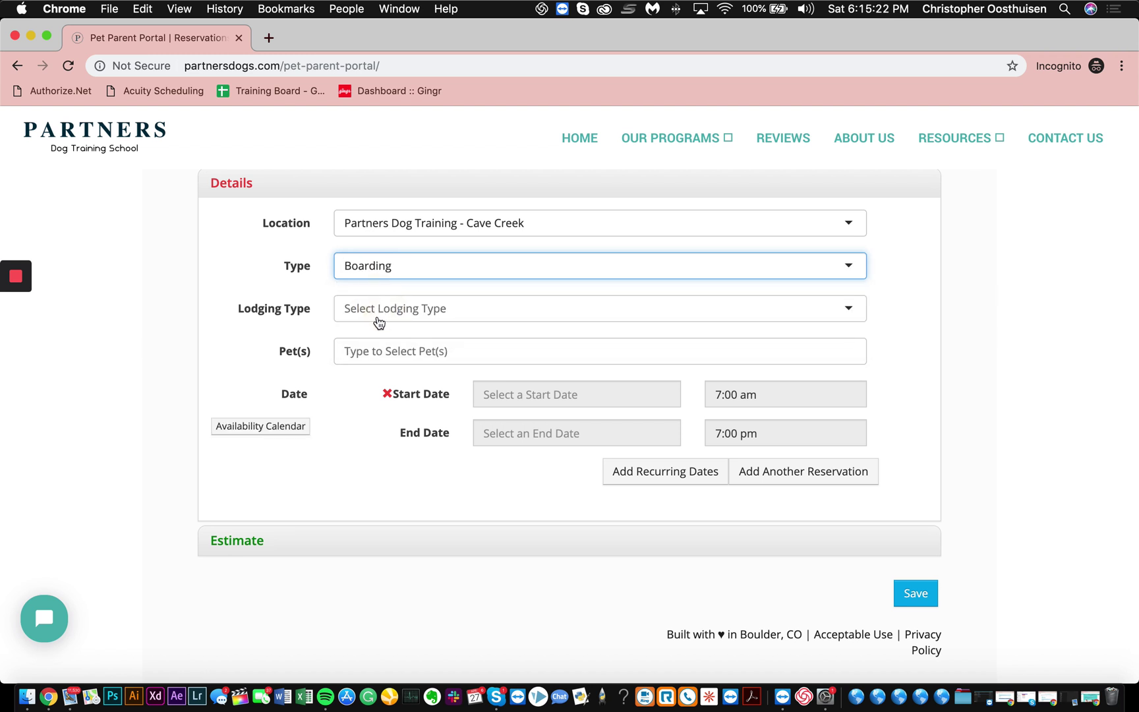
{"action": "left_click", "coordinate": [379, 321]}
{"action": "left_click", "coordinate": [380, 339]}
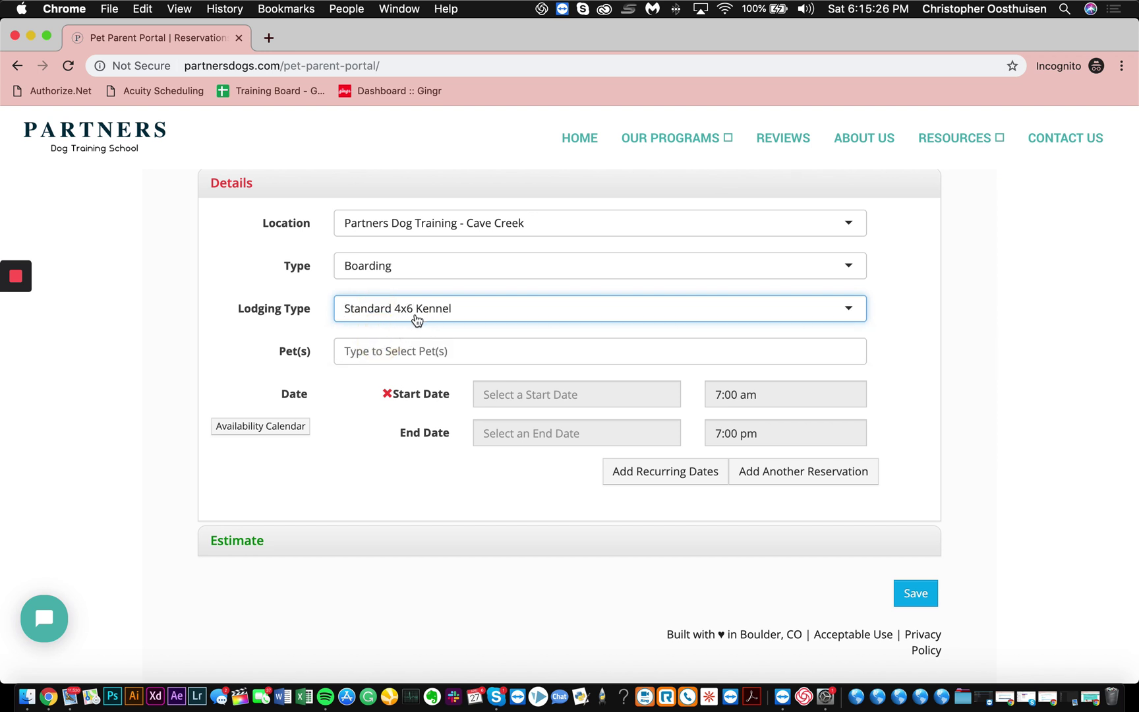
{"action": "left_click", "coordinate": [363, 351]}
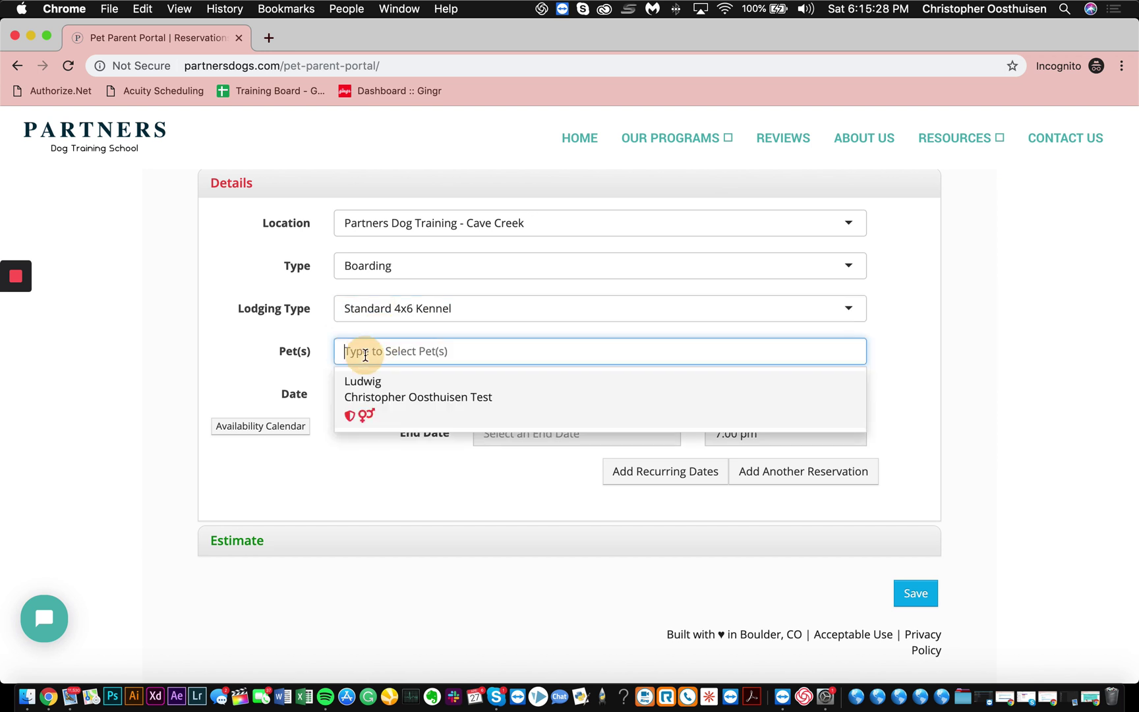
{"action": "left_click", "coordinate": [366, 382]}
Step: Set the boarding stay to start on April 29, 2019 and end on May 6, 2019
{"action": "scroll", "coordinate": [501, 383], "scroll_direction": "down", "scroll_amount": 2}
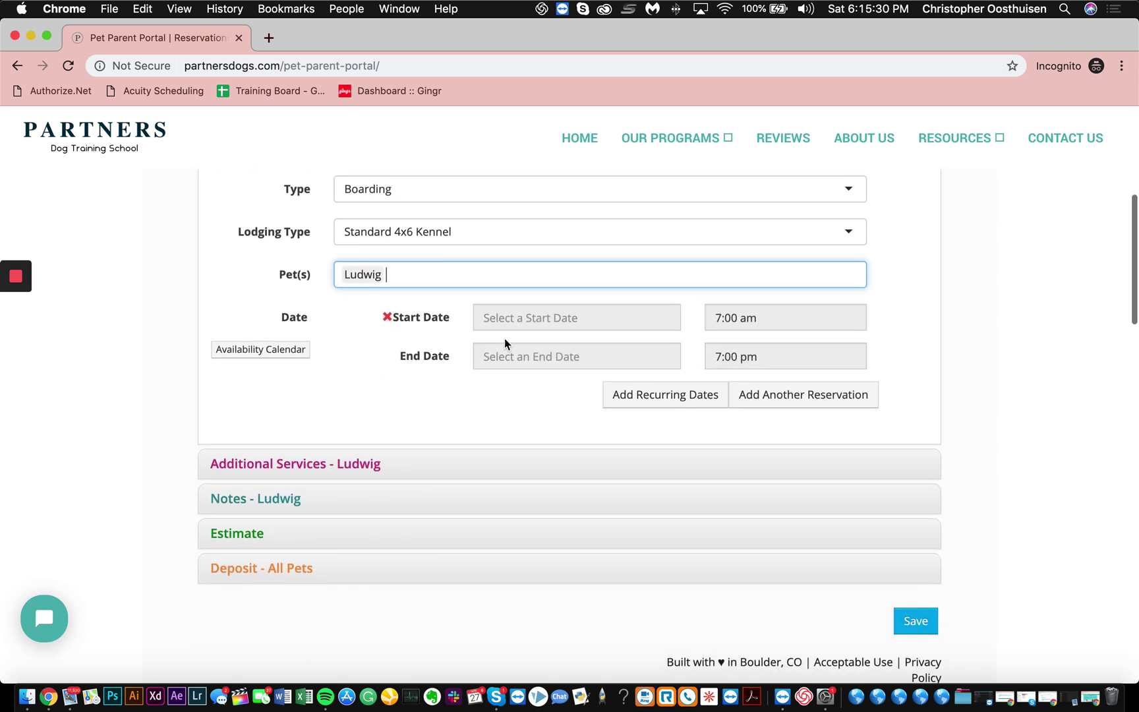
{"action": "left_click", "coordinate": [526, 317]}
{"action": "scroll", "coordinate": [661, 585], "scroll_direction": "down", "scroll_amount": 3}
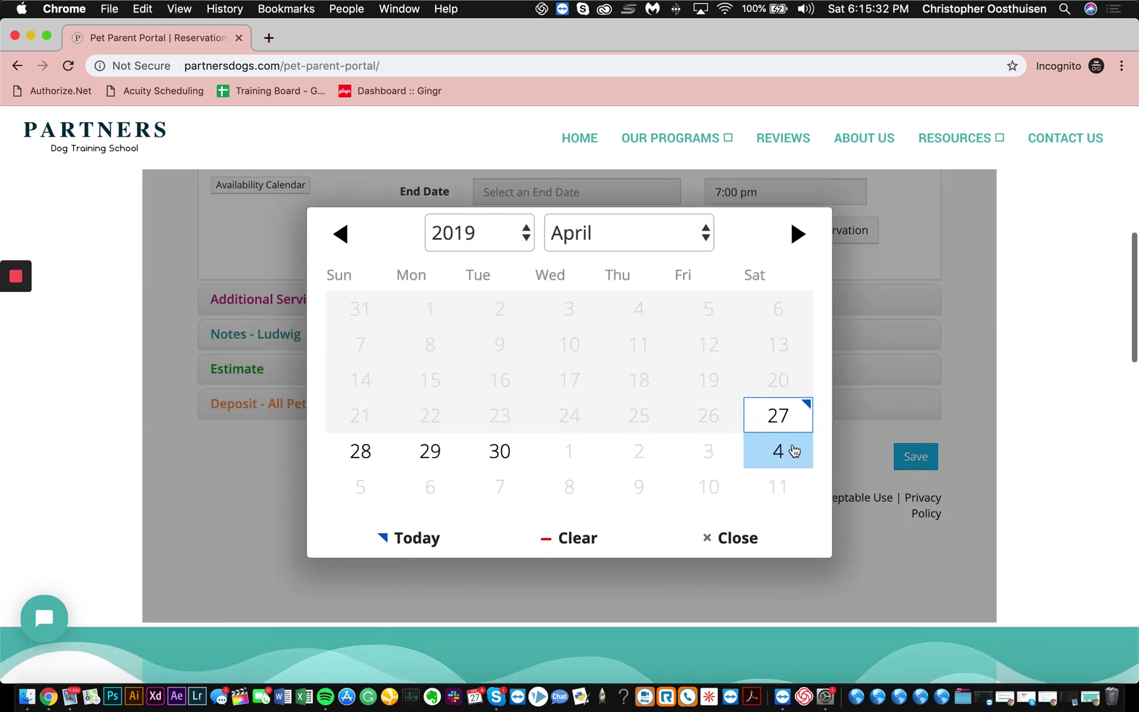
{"action": "left_click", "coordinate": [423, 451]}
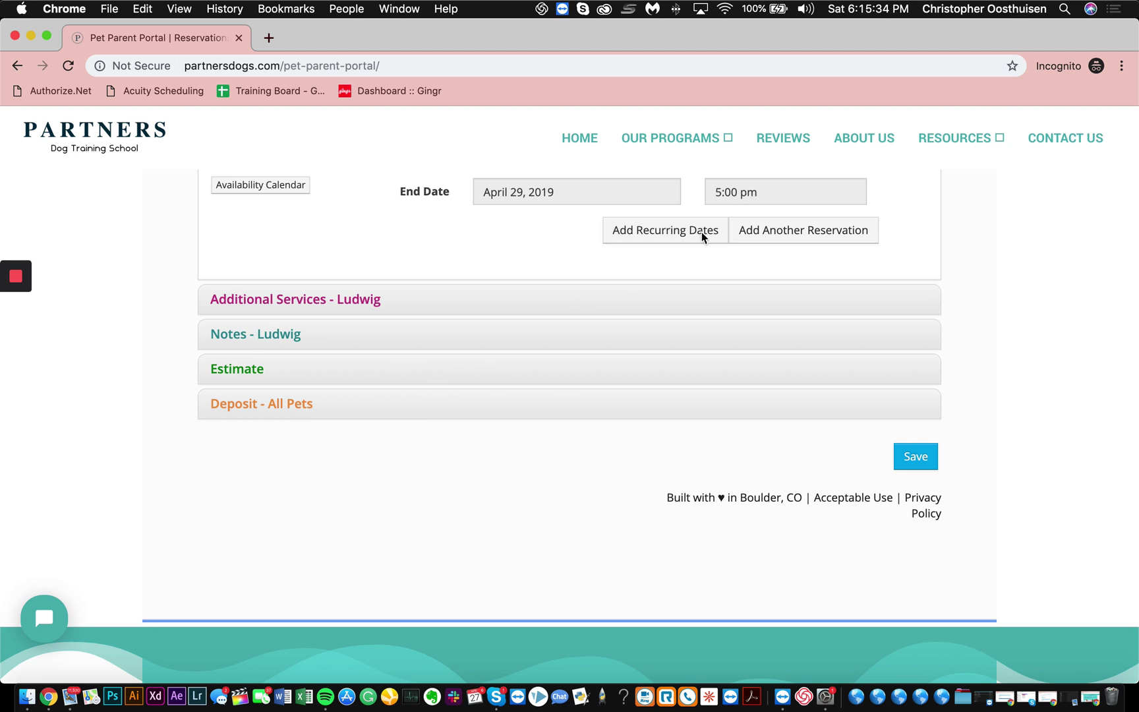
{"action": "scroll", "coordinate": [686, 254], "scroll_direction": "up", "scroll_amount": 2}
{"action": "left_click", "coordinate": [575, 241]}
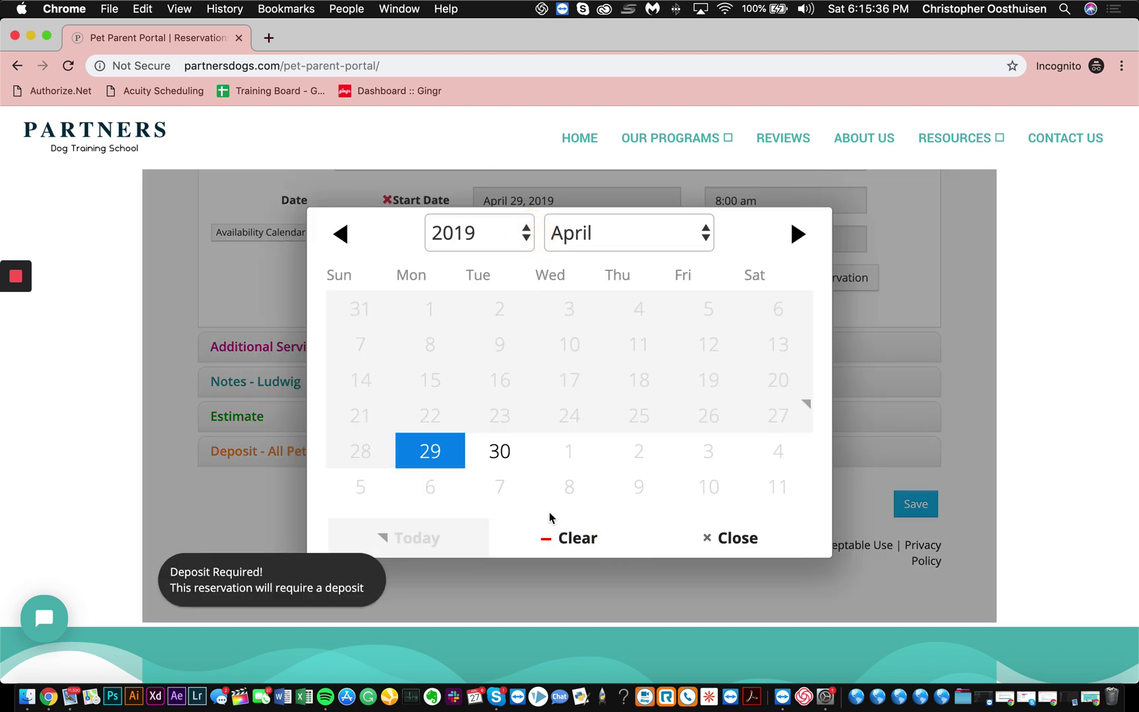
{"action": "left_click", "coordinate": [448, 493]}
Step: Set the reservation's end time to 5:00 PM on the last day
{"action": "scroll", "coordinate": [577, 339], "scroll_direction": "up", "scroll_amount": 2}
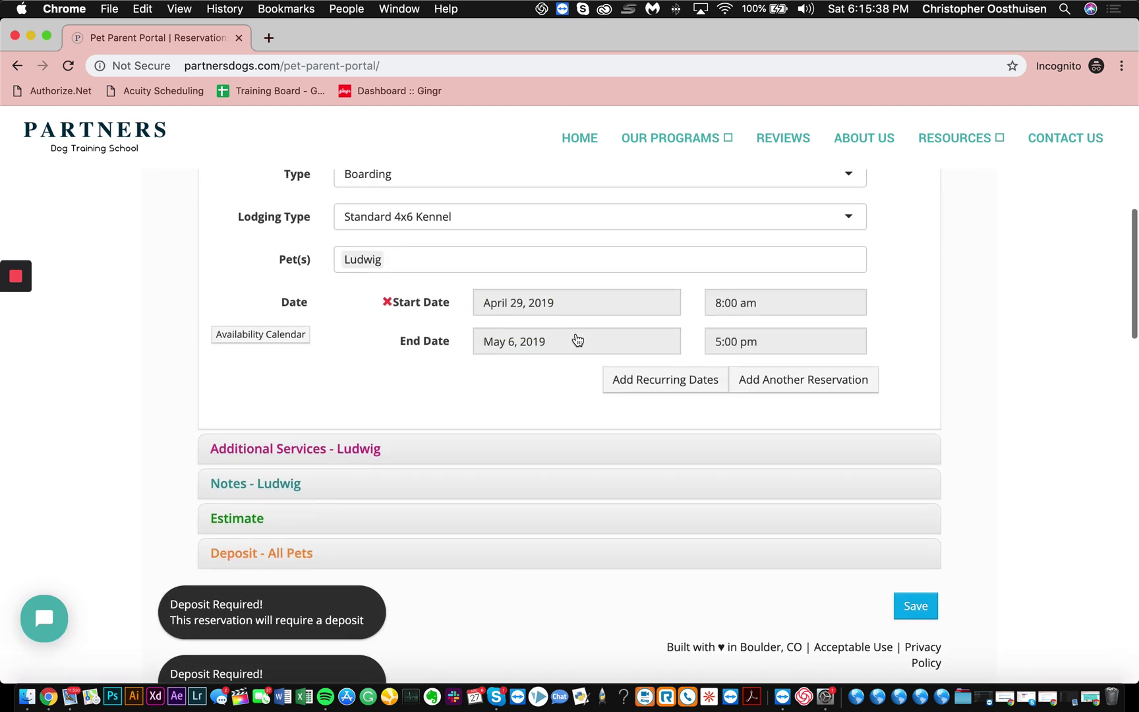
{"action": "left_click", "coordinate": [729, 343]}
{"action": "scroll", "coordinate": [581, 373], "scroll_direction": "up", "scroll_amount": 4}
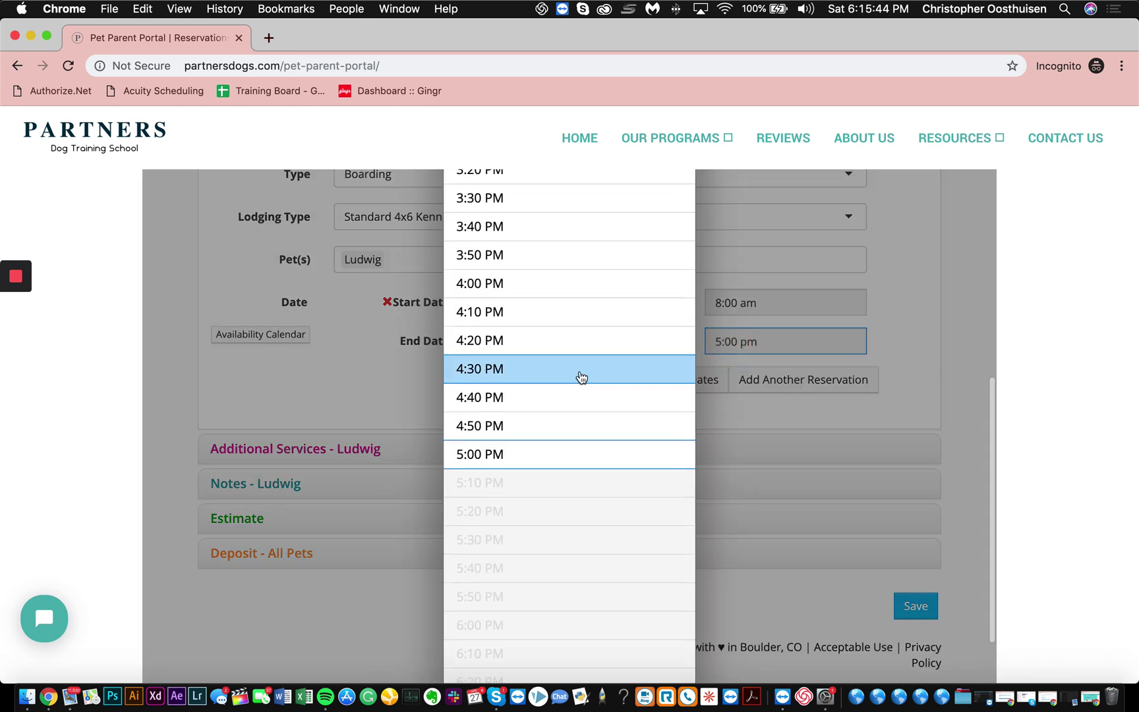
{"action": "left_click", "coordinate": [481, 443]}
Step: Add the 1 (One) Additional Training Session service for Every Day Except First Day, asking the trainer to work on "jumping"
{"action": "scroll", "coordinate": [396, 355], "scroll_direction": "down", "scroll_amount": 1}
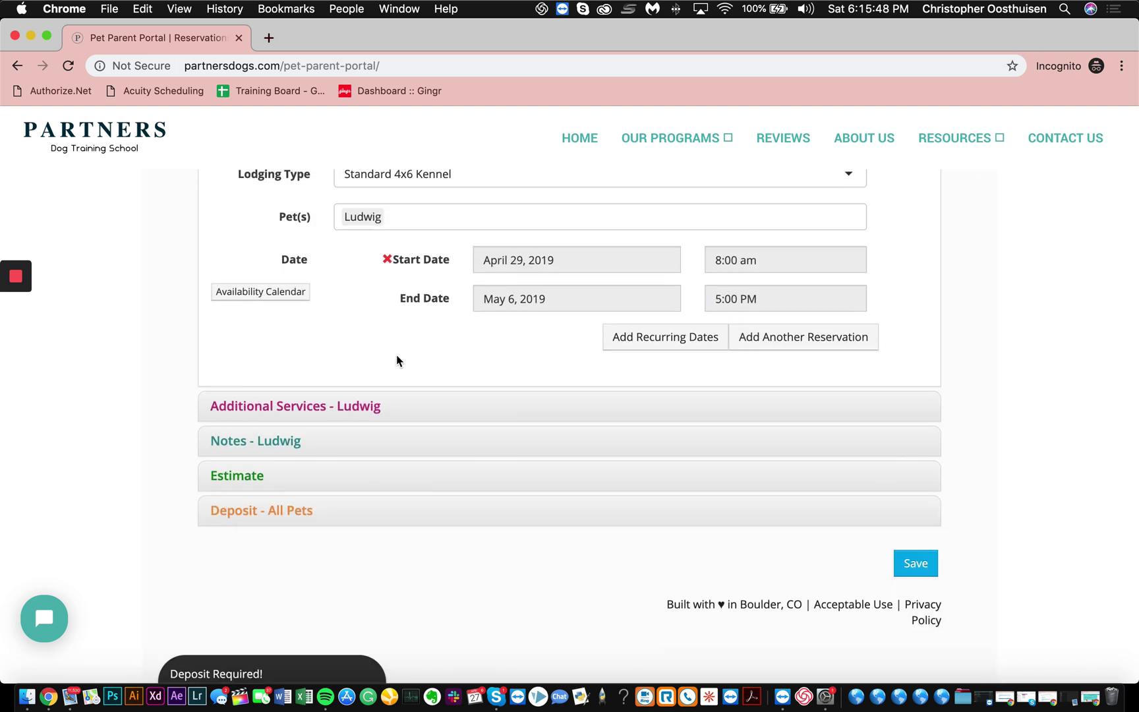
{"action": "left_click", "coordinate": [296, 406]}
{"action": "scroll", "coordinate": [298, 406], "scroll_direction": "up", "scroll_amount": 4}
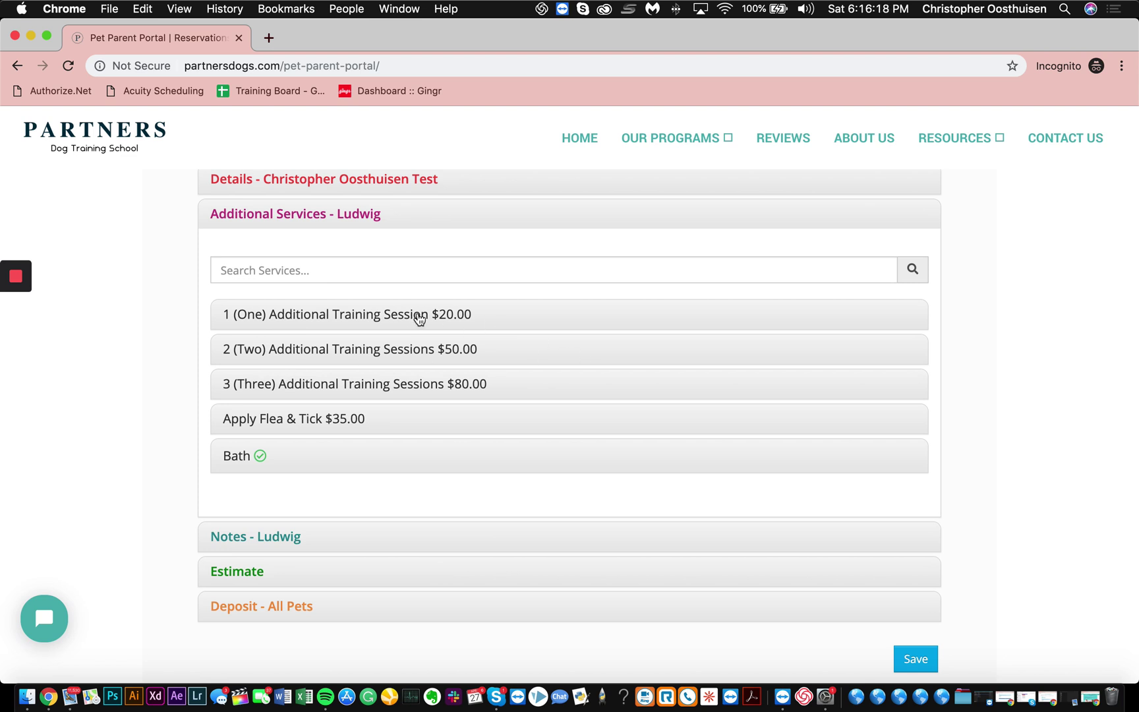
{"action": "left_click", "coordinate": [394, 319]}
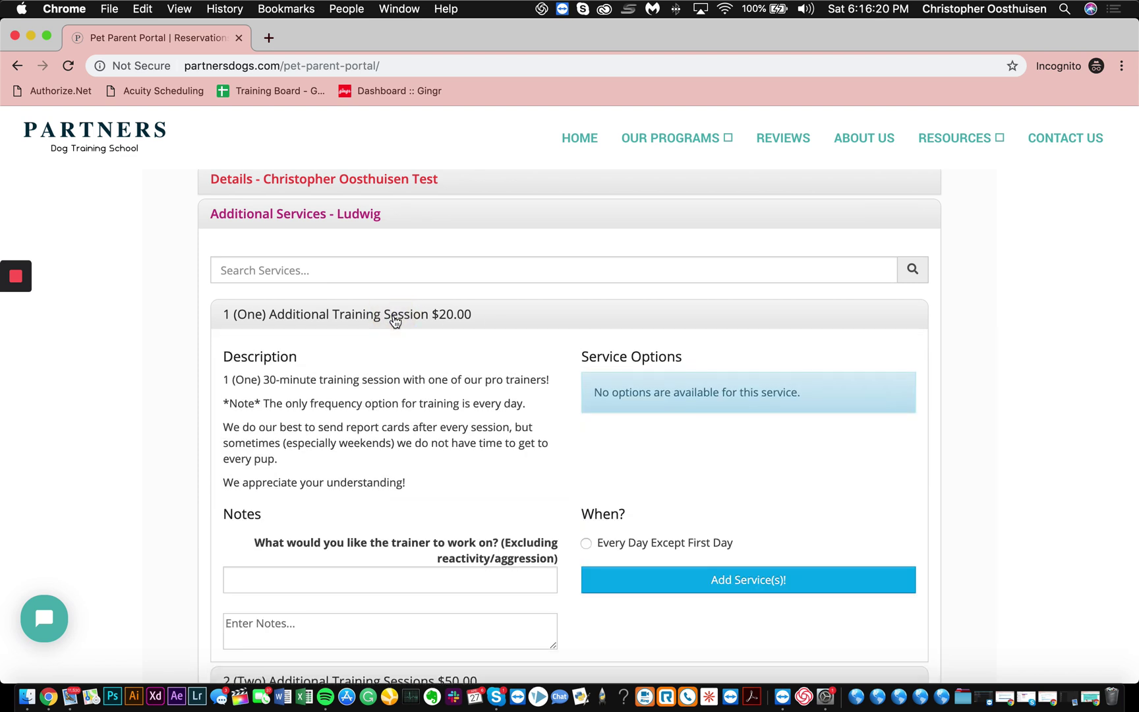
{"action": "scroll", "coordinate": [481, 455], "scroll_direction": "down", "scroll_amount": 2}
{"action": "left_click", "coordinate": [379, 514]}
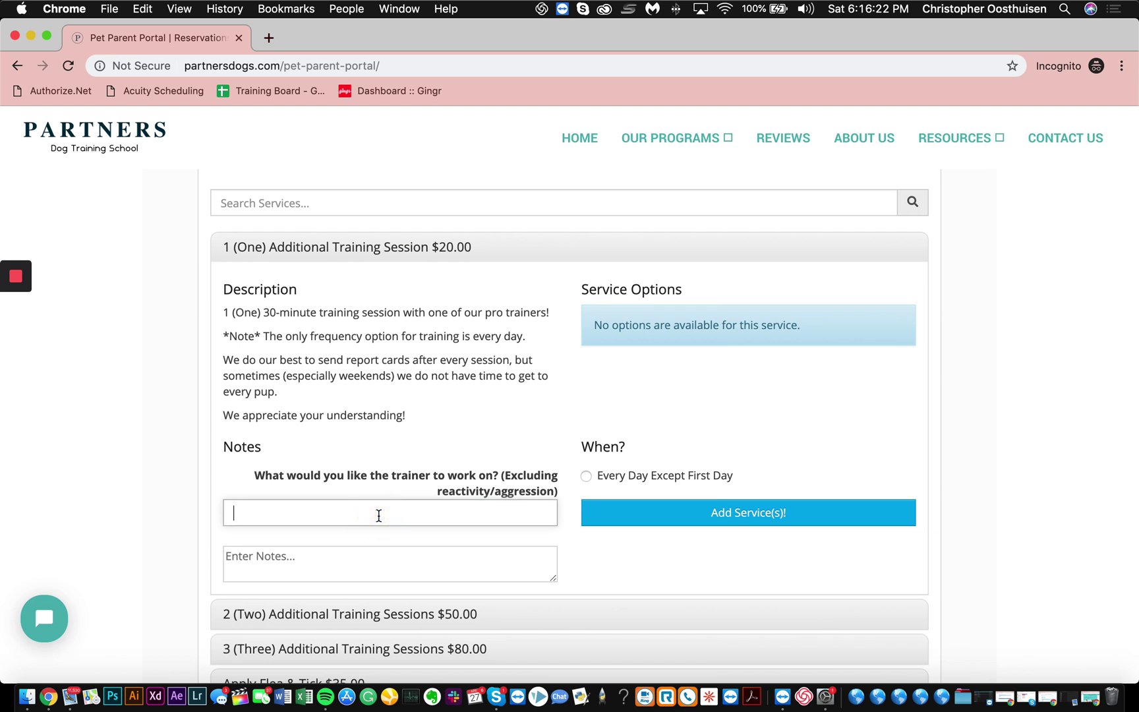
{"action": "type", "text": "jumping"}
{"action": "left_click", "coordinate": [586, 476]}
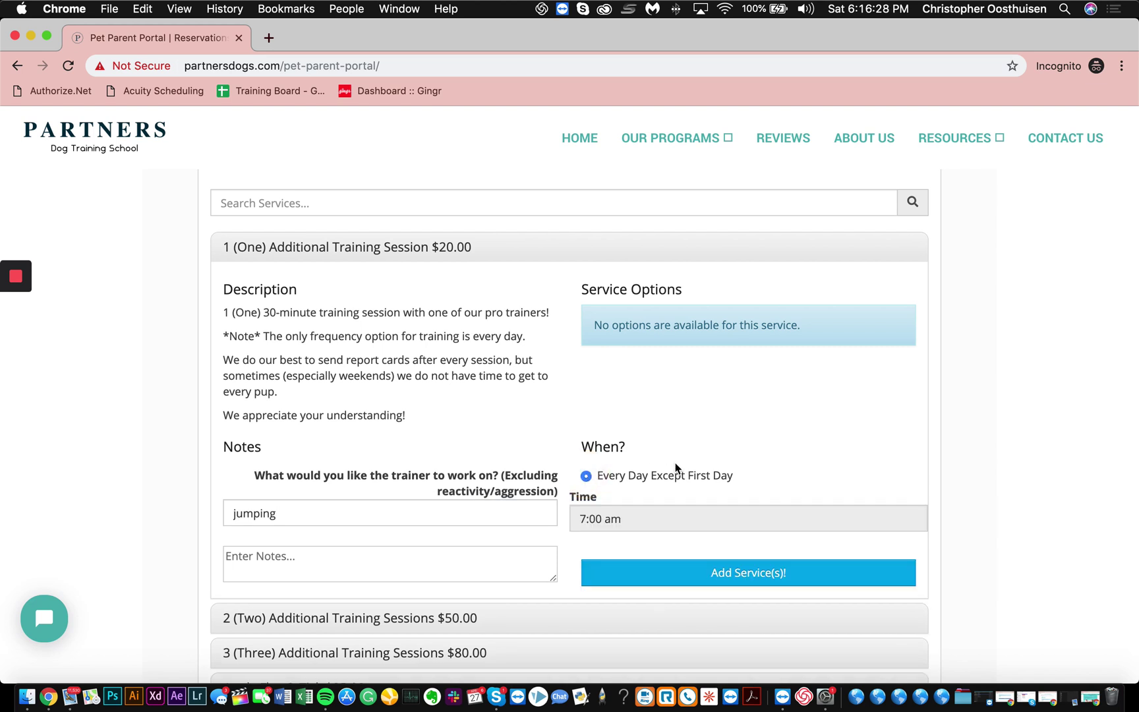
{"action": "scroll", "coordinate": [676, 465], "scroll_direction": "down", "scroll_amount": 2}
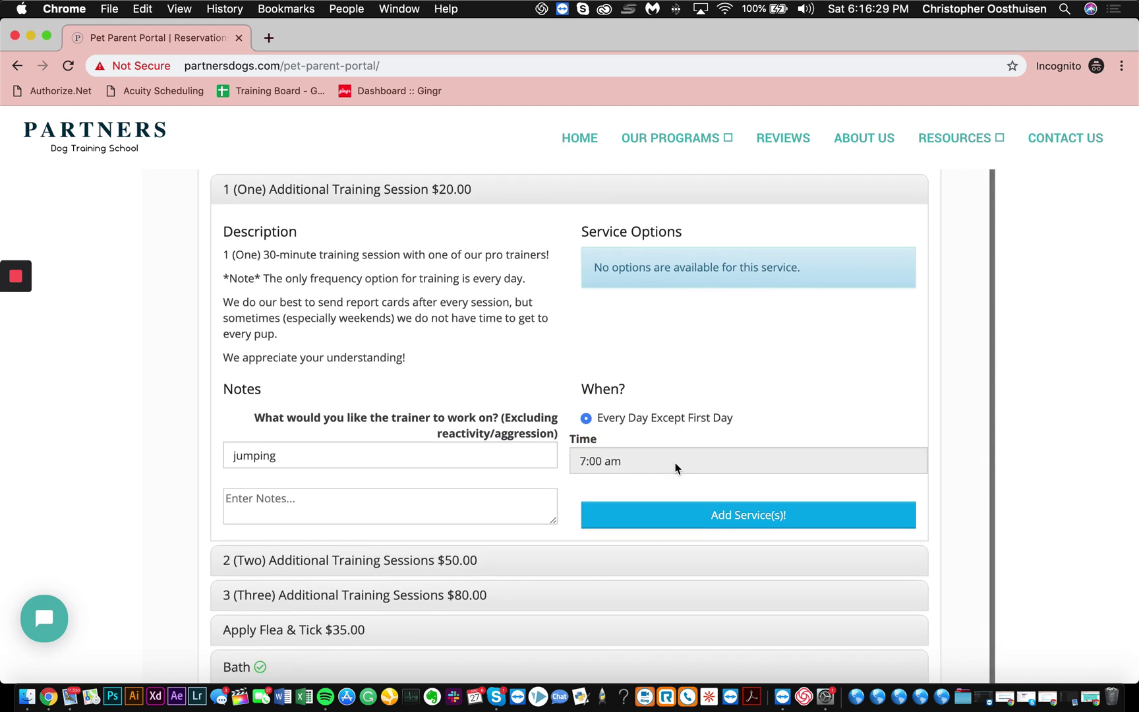
{"action": "left_click", "coordinate": [717, 525]}
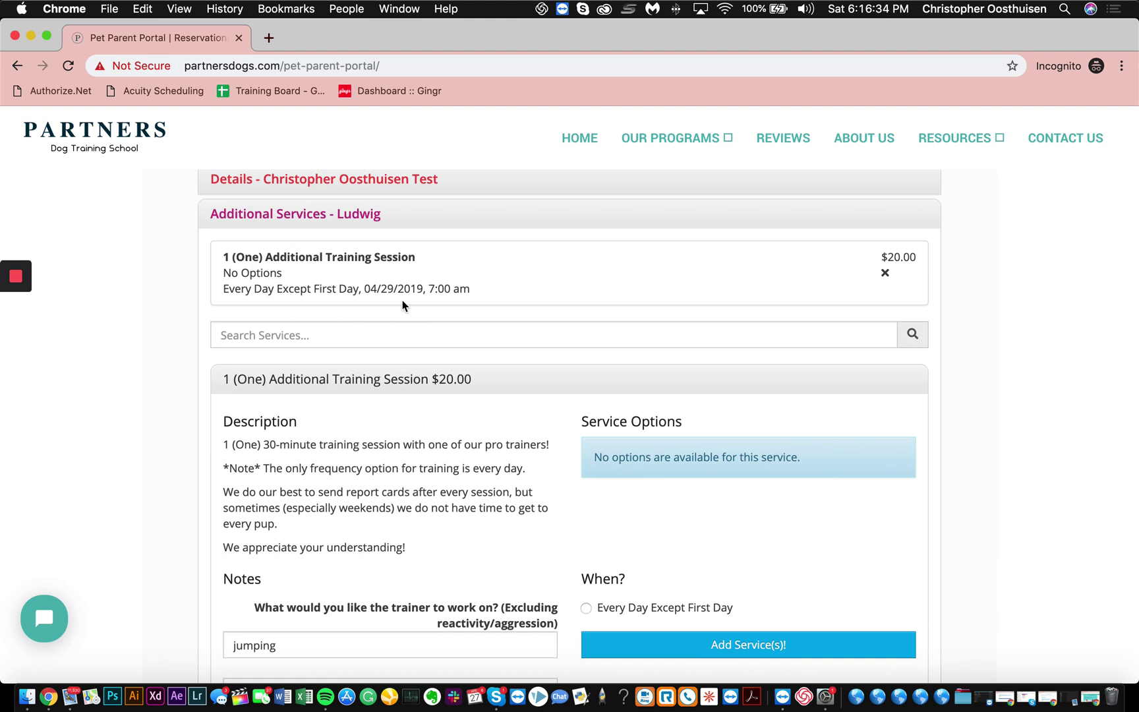
Step: Add the Bath service with the Nails add-on to Ludwig's reservation
{"action": "scroll", "coordinate": [402, 305], "scroll_direction": "down", "scroll_amount": 6}
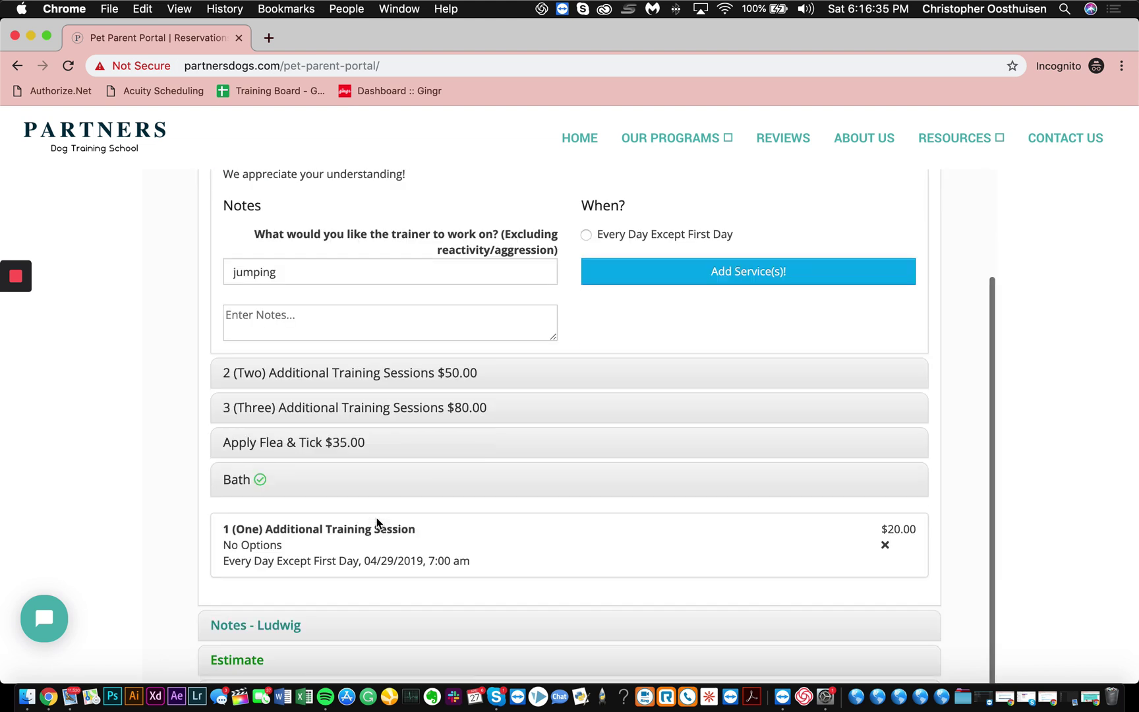
{"action": "left_click", "coordinate": [238, 482]}
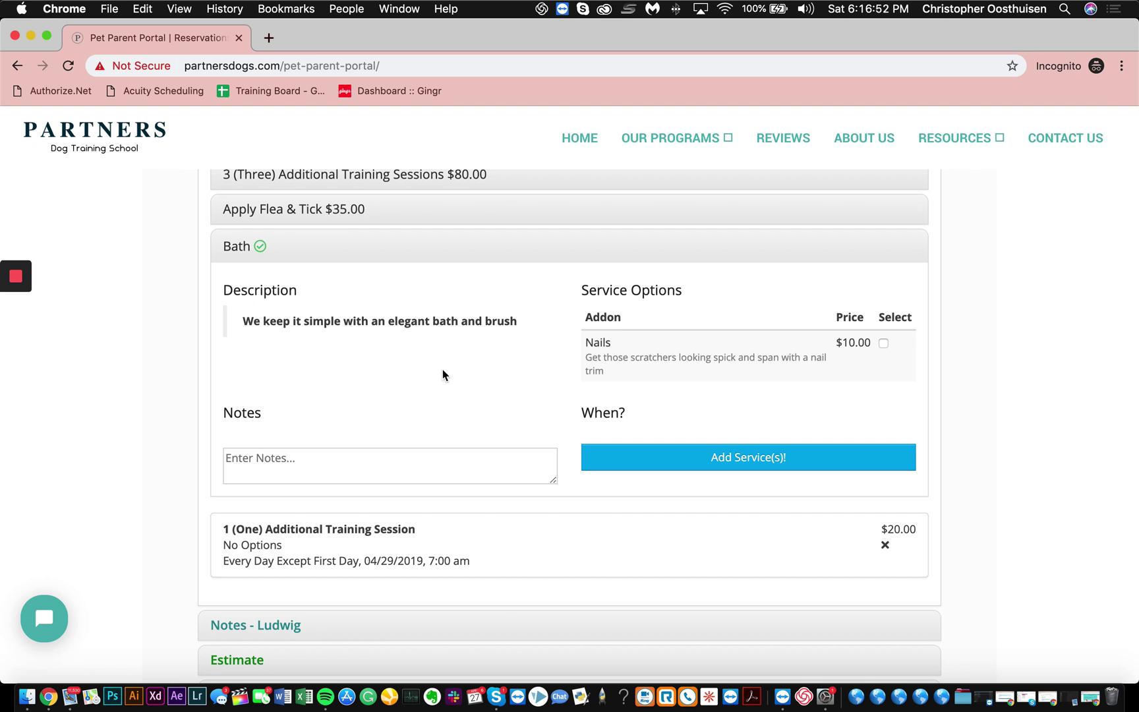
{"action": "left_click", "coordinate": [884, 343]}
{"action": "left_click", "coordinate": [711, 465]}
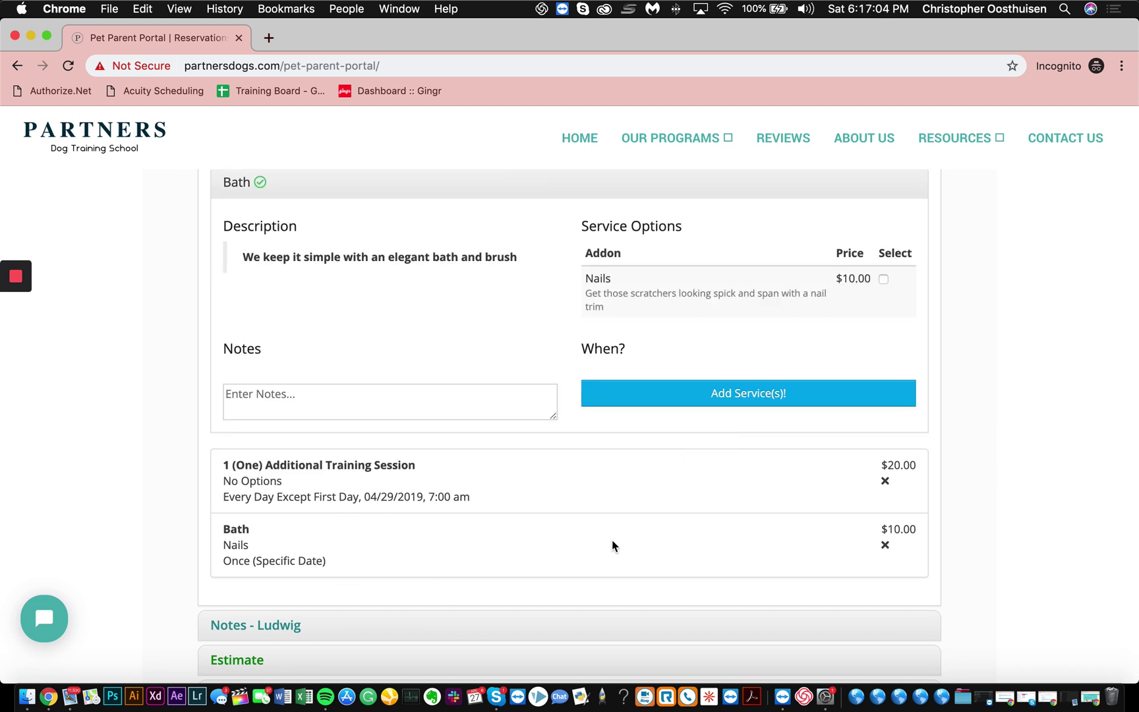
Step: Remove the added Bath service and add it again with the Nails add-on
{"action": "left_click", "coordinate": [885, 546]}
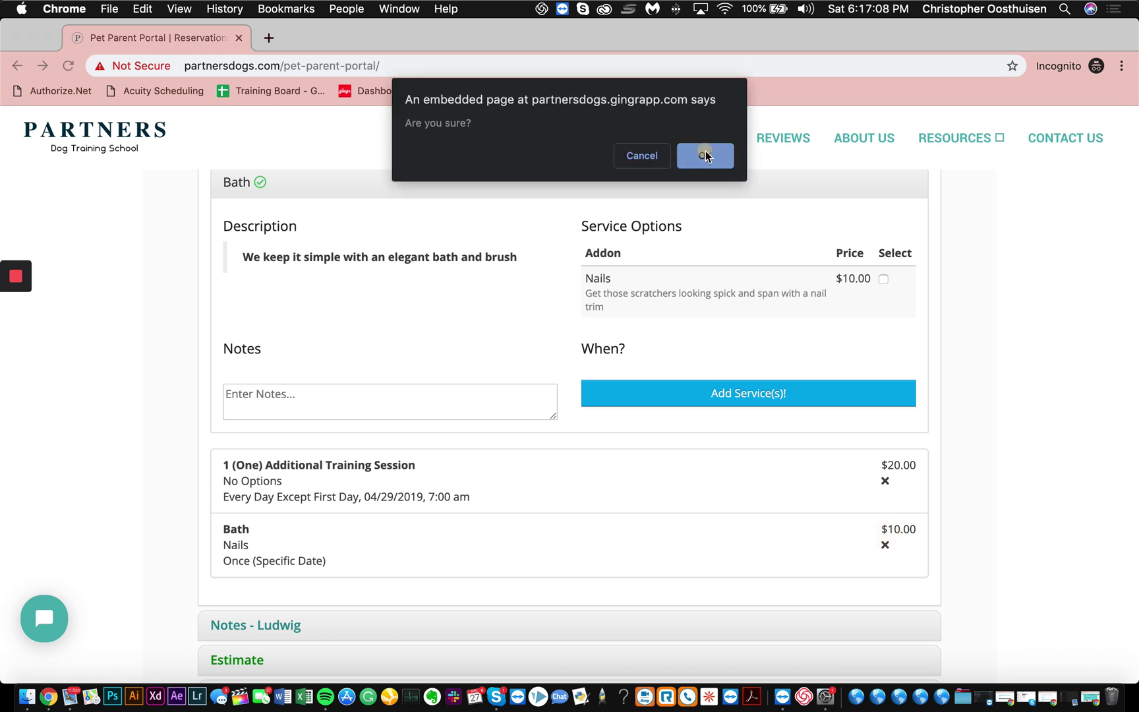
{"action": "left_click", "coordinate": [703, 151]}
{"action": "left_click", "coordinate": [489, 357]}
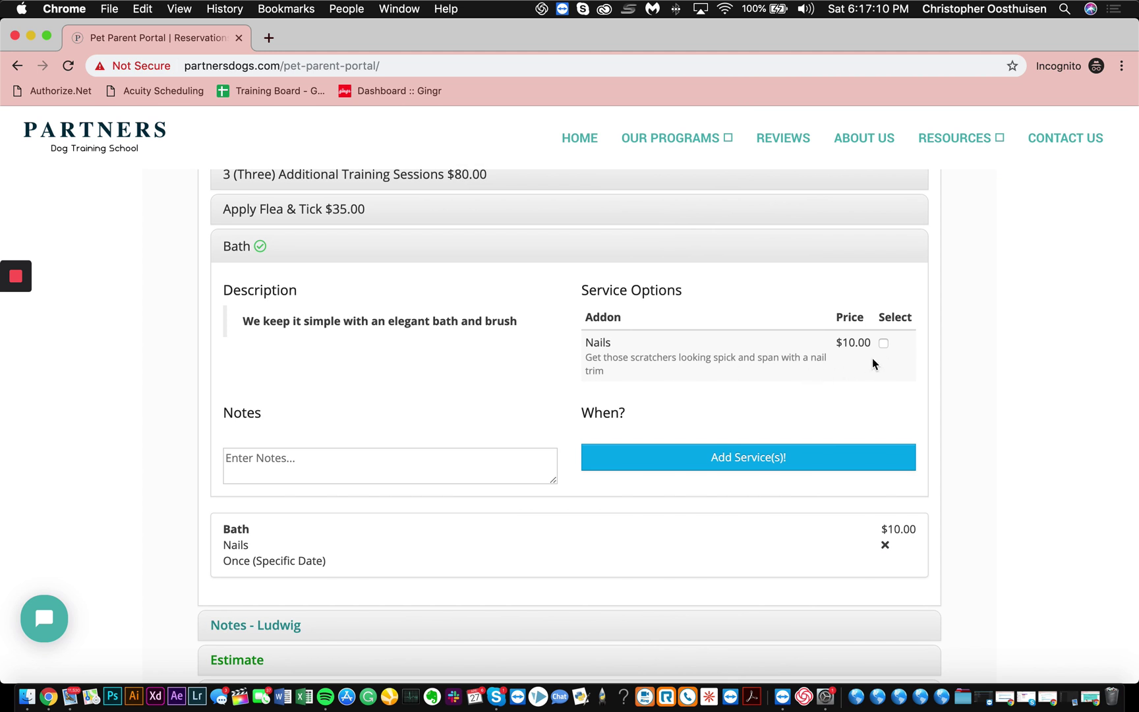
{"action": "left_click", "coordinate": [883, 343]}
{"action": "left_click", "coordinate": [768, 453]}
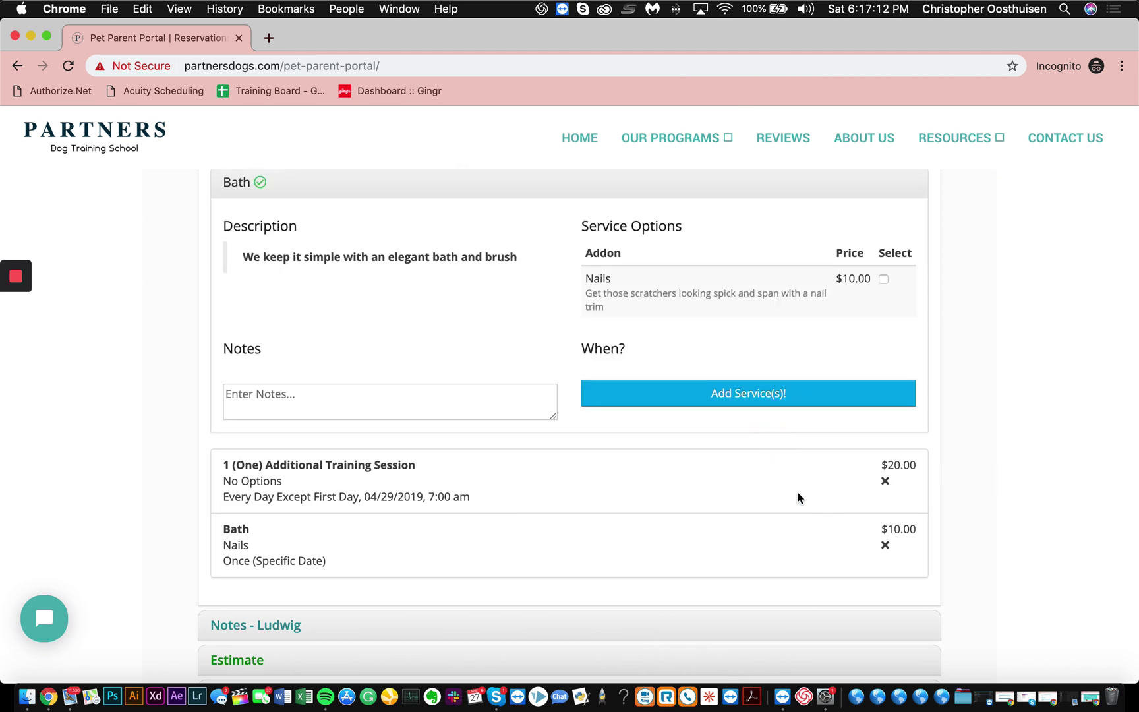
Step: Examine the price and scheduled date of the training session in the list of added services
{"action": "scroll", "coordinate": [797, 497], "scroll_direction": "down", "scroll_amount": 2}
{"action": "triple_click", "coordinate": [886, 389]}
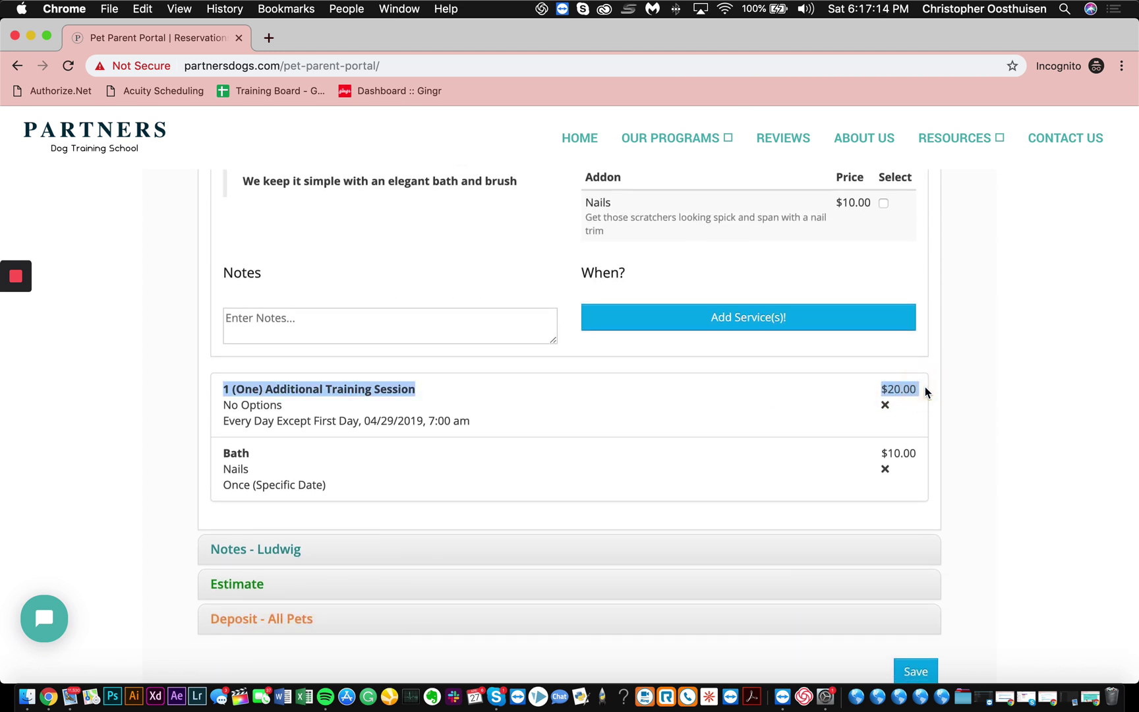
{"action": "left_click", "coordinate": [829, 400]}
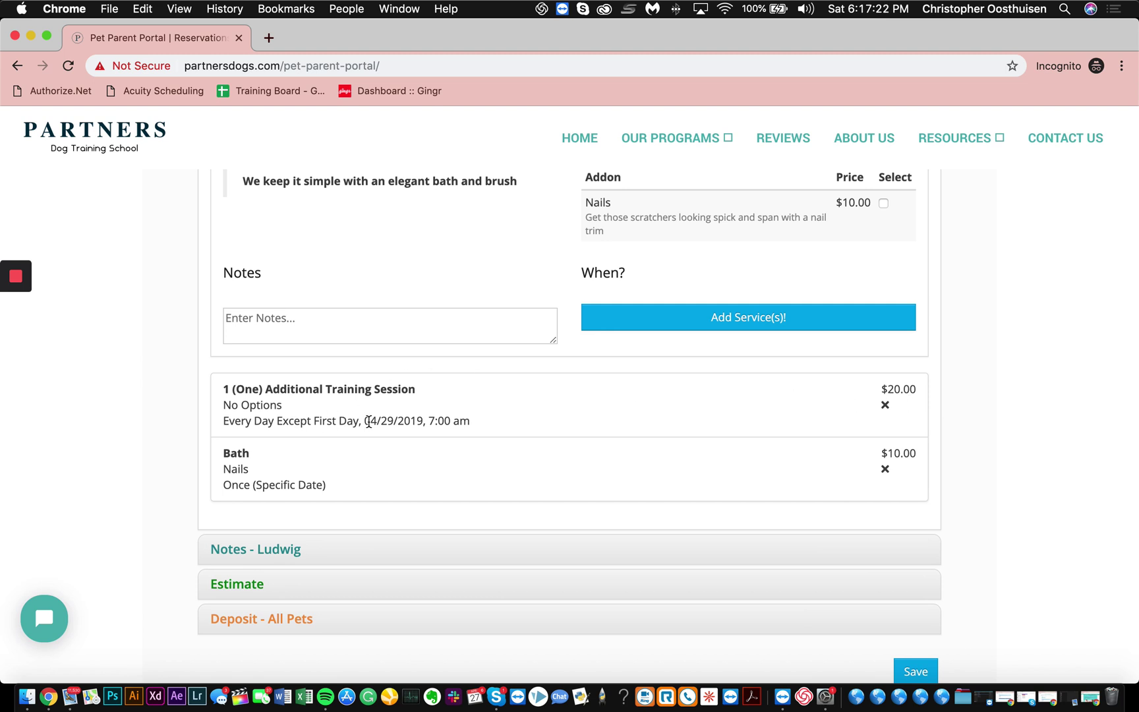
{"action": "left_click_drag", "start_coordinate": [368, 420], "coordinate": [466, 421]}
{"action": "left_click", "coordinate": [468, 421]}
Step: Open the Apply Flea & Tick service and read its description
{"action": "scroll", "coordinate": [483, 427], "scroll_direction": "up", "scroll_amount": 5}
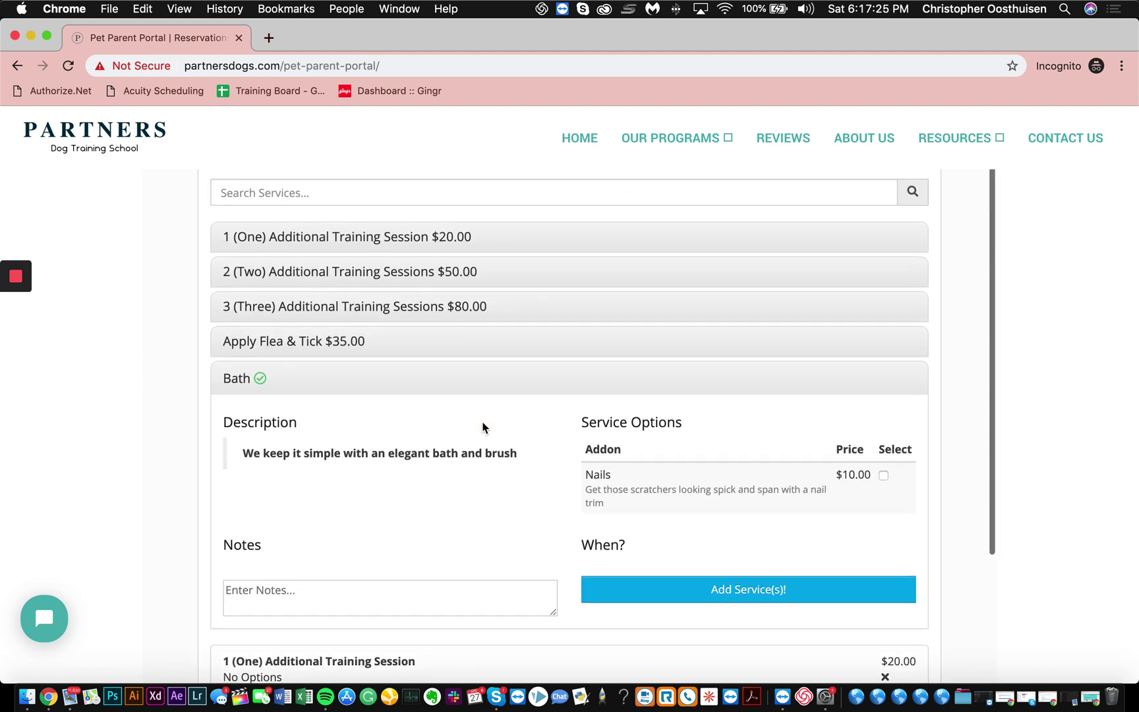
{"action": "left_click", "coordinate": [317, 345]}
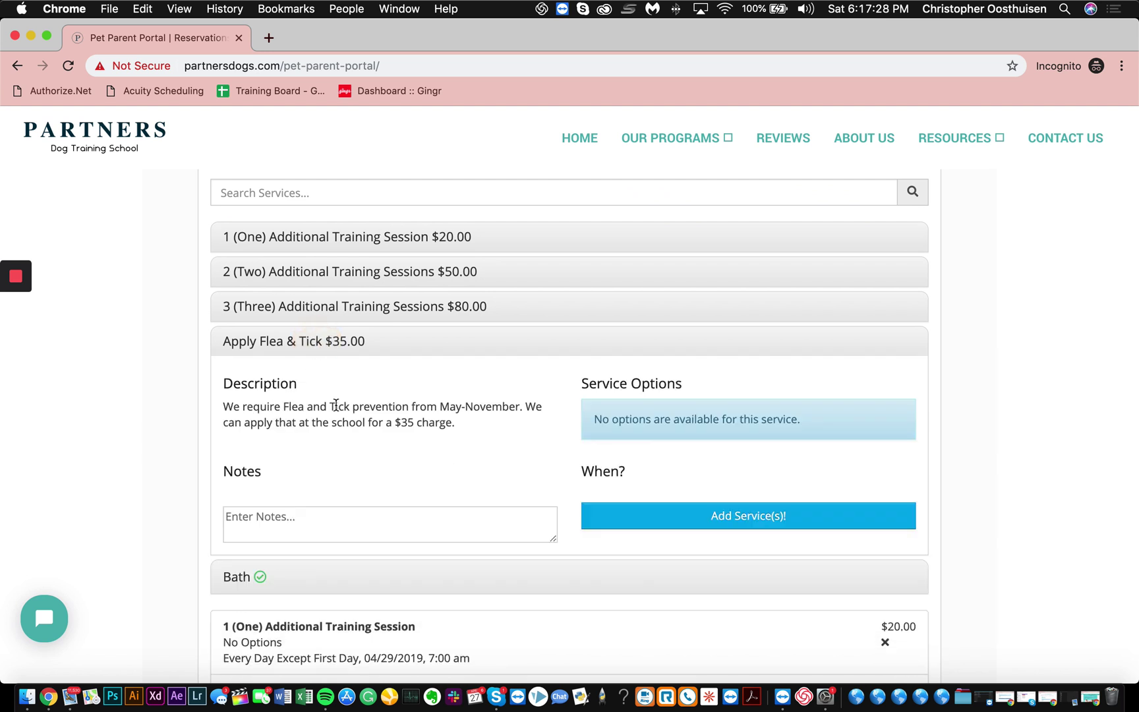
{"action": "left_click", "coordinate": [442, 407]}
Step: View the pet's Notes section and generate a cost estimate for the reservation
{"action": "scroll", "coordinate": [410, 396], "scroll_direction": "down", "scroll_amount": 5}
{"action": "left_click", "coordinate": [262, 559]}
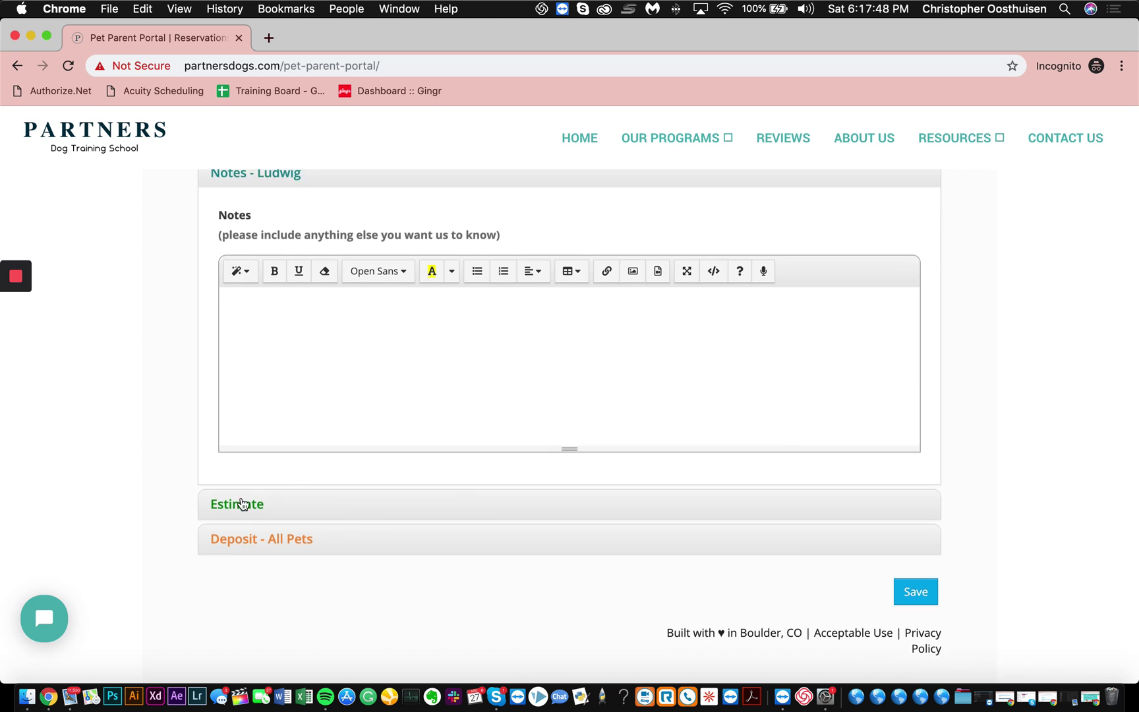
{"action": "left_click", "coordinate": [242, 503]}
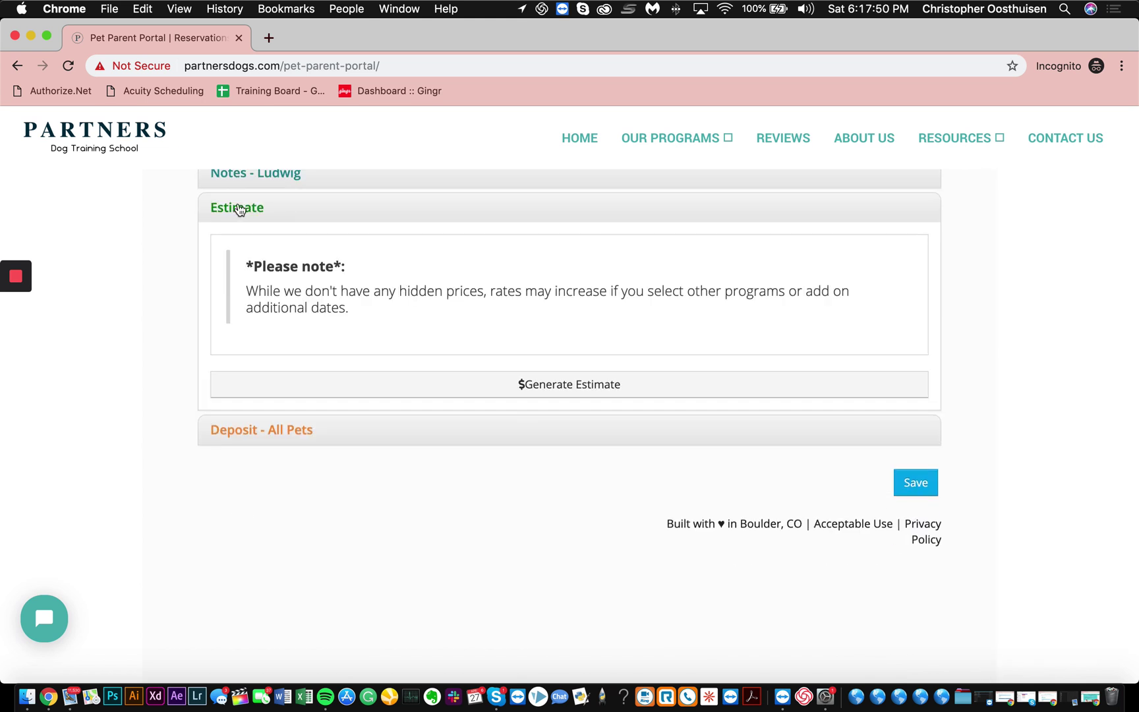
{"action": "left_click", "coordinate": [545, 385]}
Step: Review the boarding type, base rate and final rate in the generated estimate
{"action": "scroll", "coordinate": [543, 391], "scroll_direction": "down", "scroll_amount": 5}
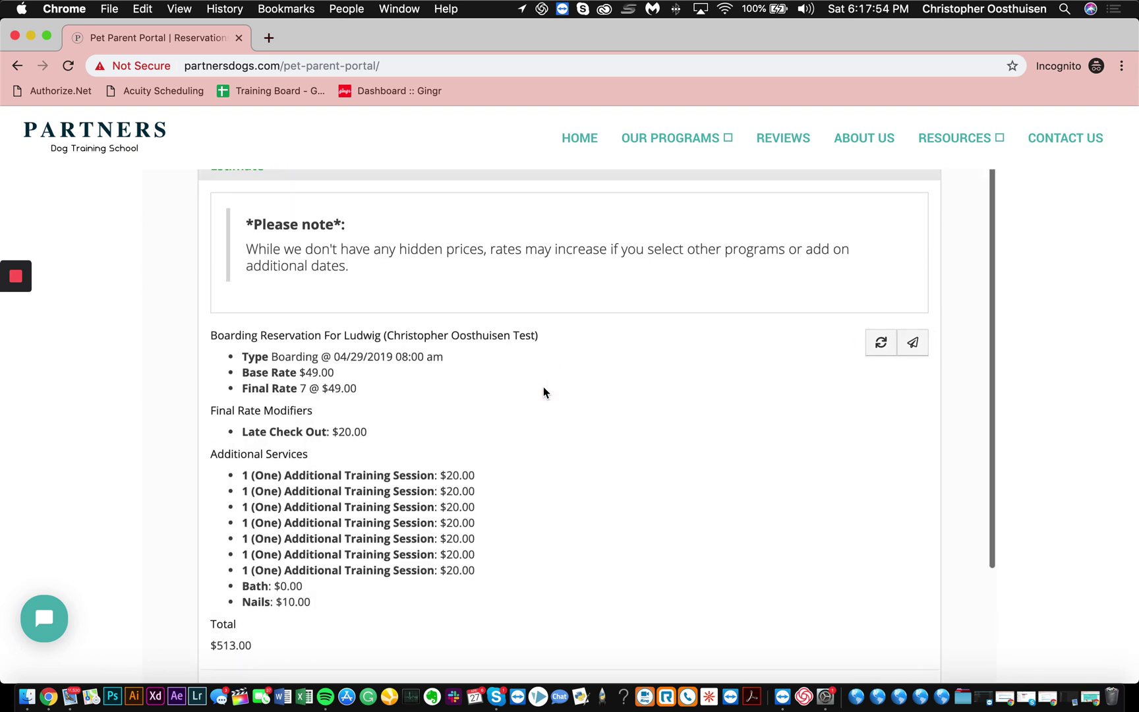
{"action": "left_click_drag", "start_coordinate": [241, 220], "coordinate": [428, 236]}
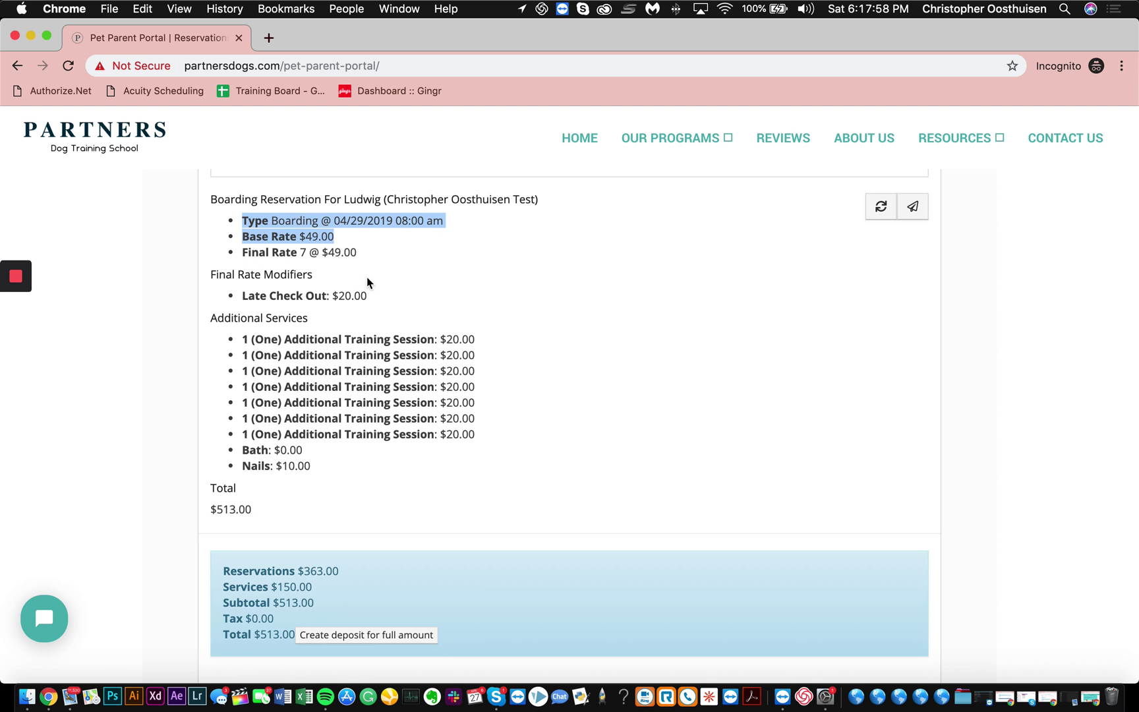
{"action": "left_click", "coordinate": [274, 220]}
{"action": "left_click_drag", "start_coordinate": [312, 236], "coordinate": [371, 256]}
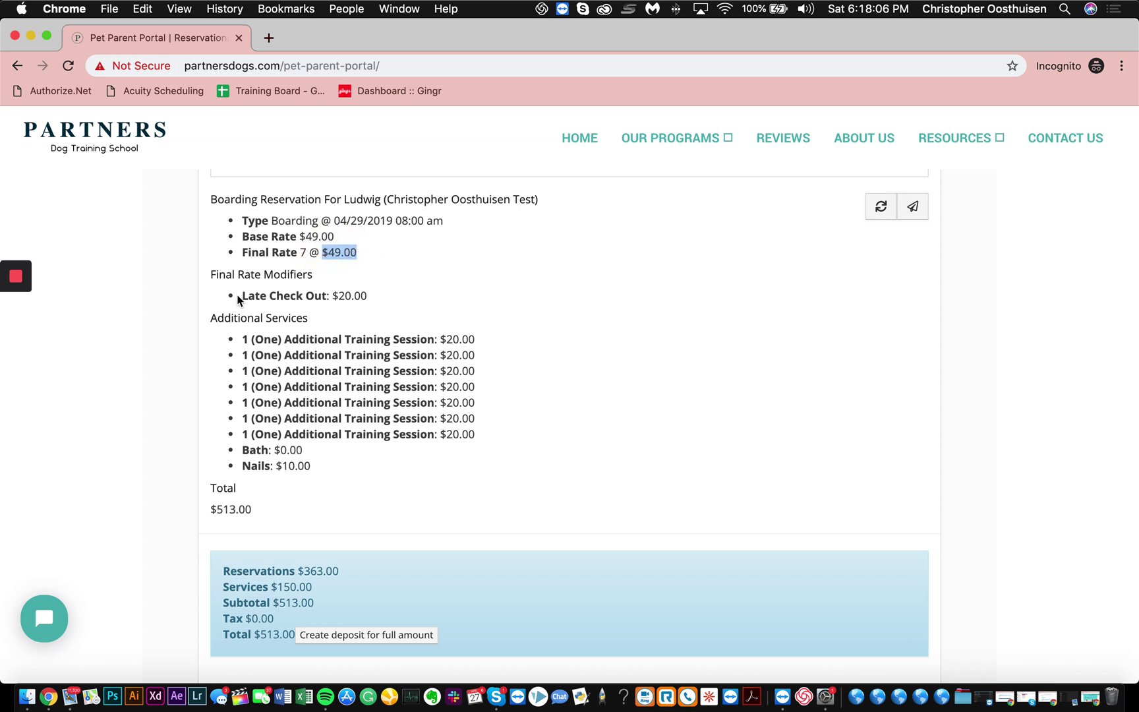
Step: Check the Late Check Out charge in the estimate, and set the reservation's end time to 3:00 PM
{"action": "left_click_drag", "start_coordinate": [239, 296], "coordinate": [368, 297]}
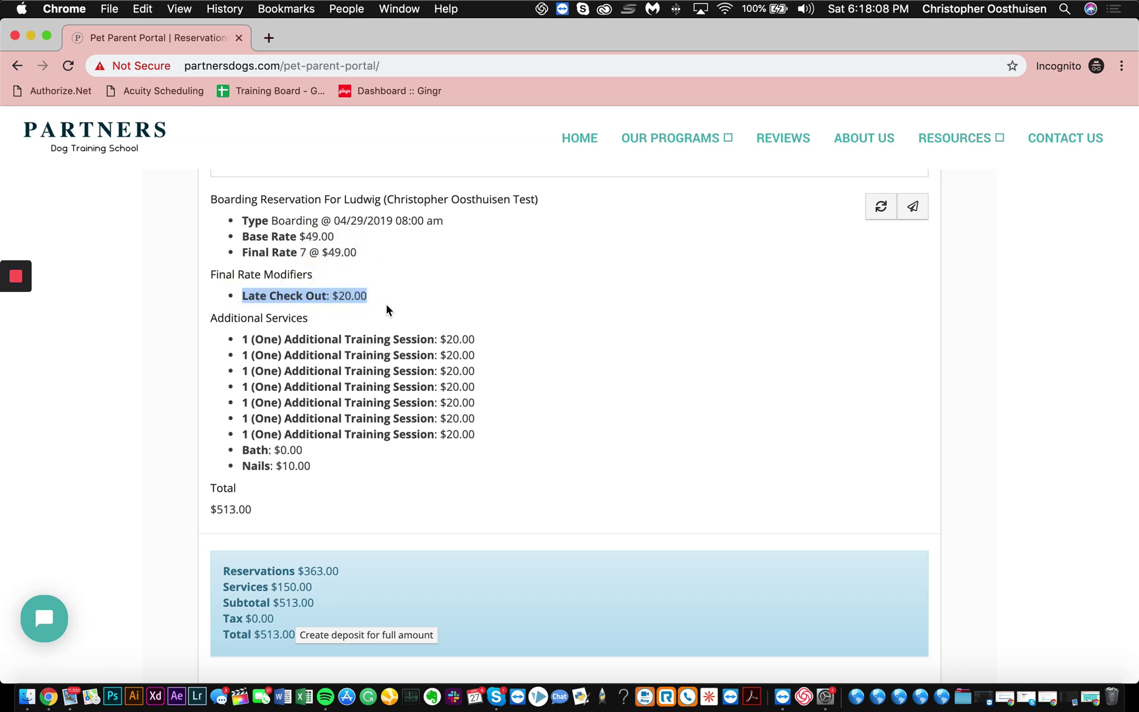
{"action": "scroll", "coordinate": [448, 318], "scroll_direction": "up", "scroll_amount": 6}
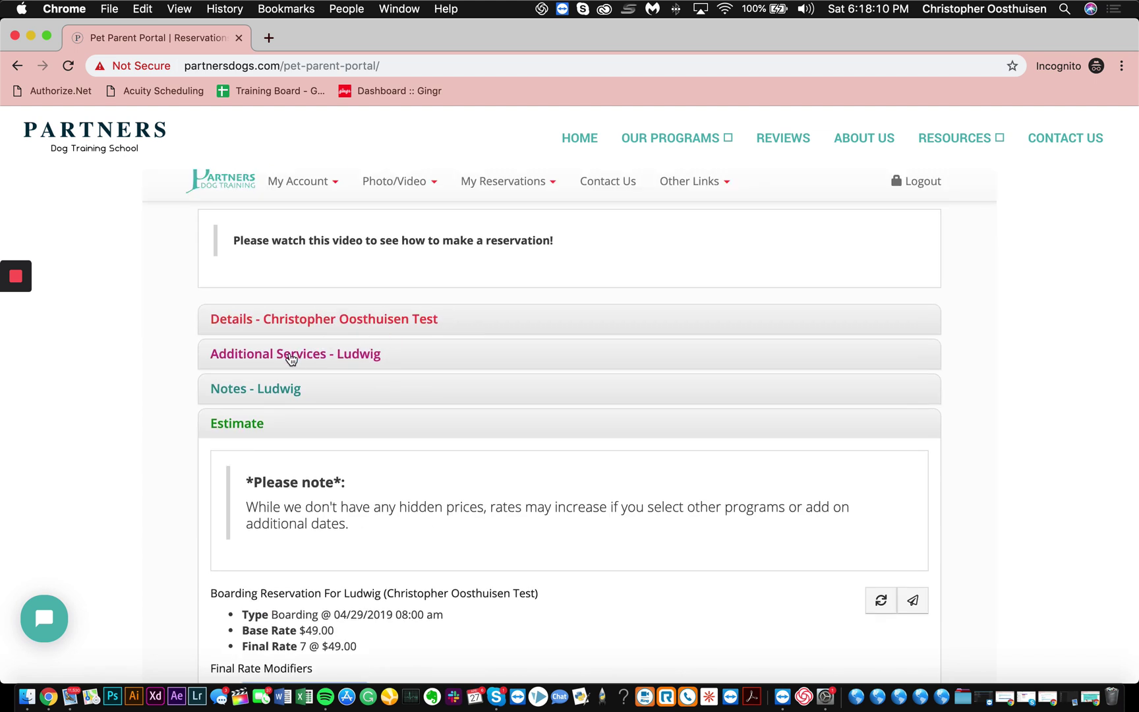
{"action": "left_click", "coordinate": [272, 321]}
{"action": "scroll", "coordinate": [603, 388], "scroll_direction": "down", "scroll_amount": 1}
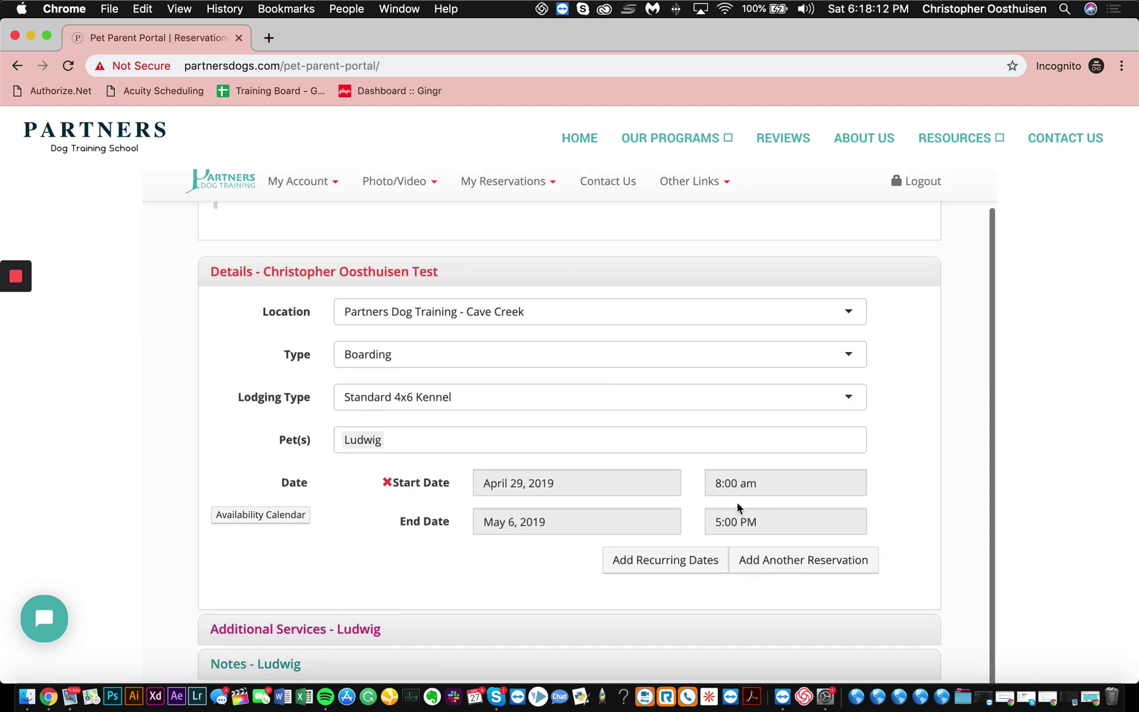
{"action": "left_click", "coordinate": [729, 522]}
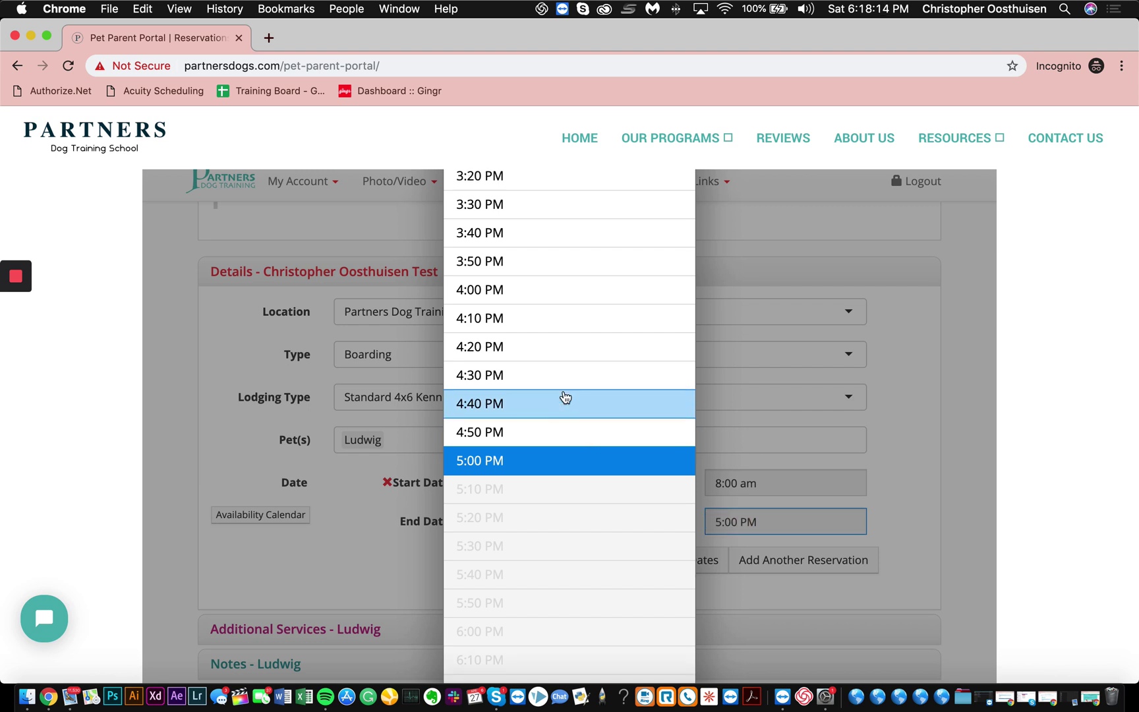
{"action": "scroll", "coordinate": [565, 397], "scroll_direction": "up", "scroll_amount": 3}
{"action": "left_click", "coordinate": [508, 262]}
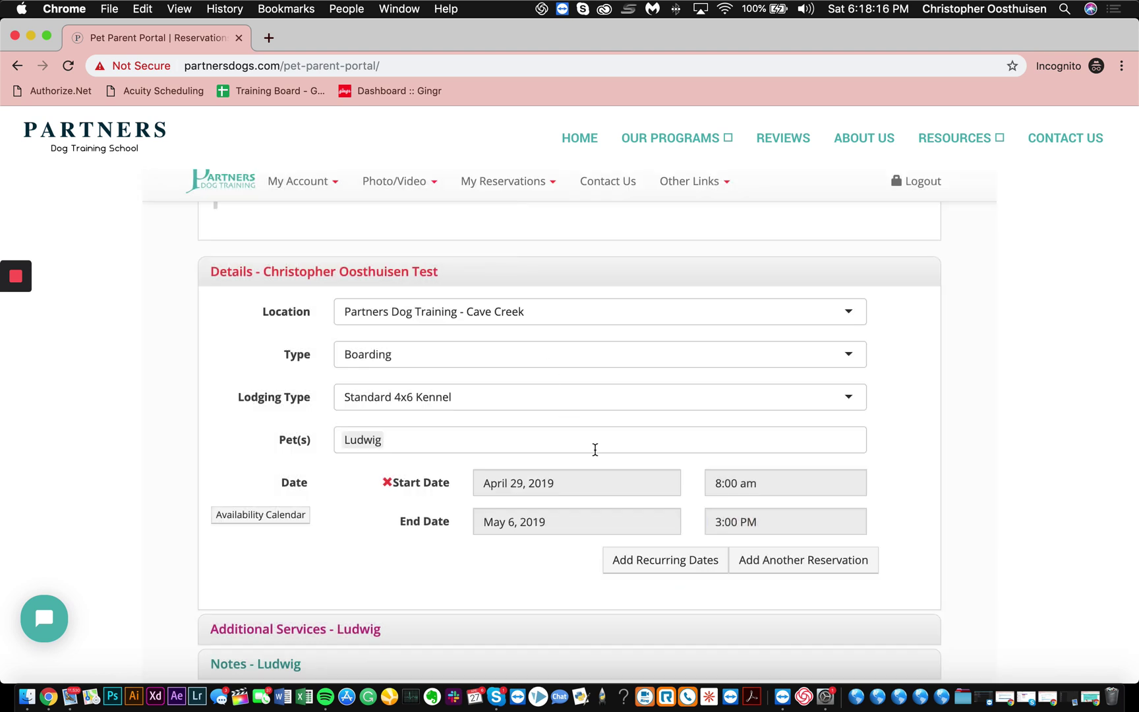
Step: Reopen the estimate and refresh it for the changed end time
{"action": "scroll", "coordinate": [381, 428], "scroll_direction": "down", "scroll_amount": 5}
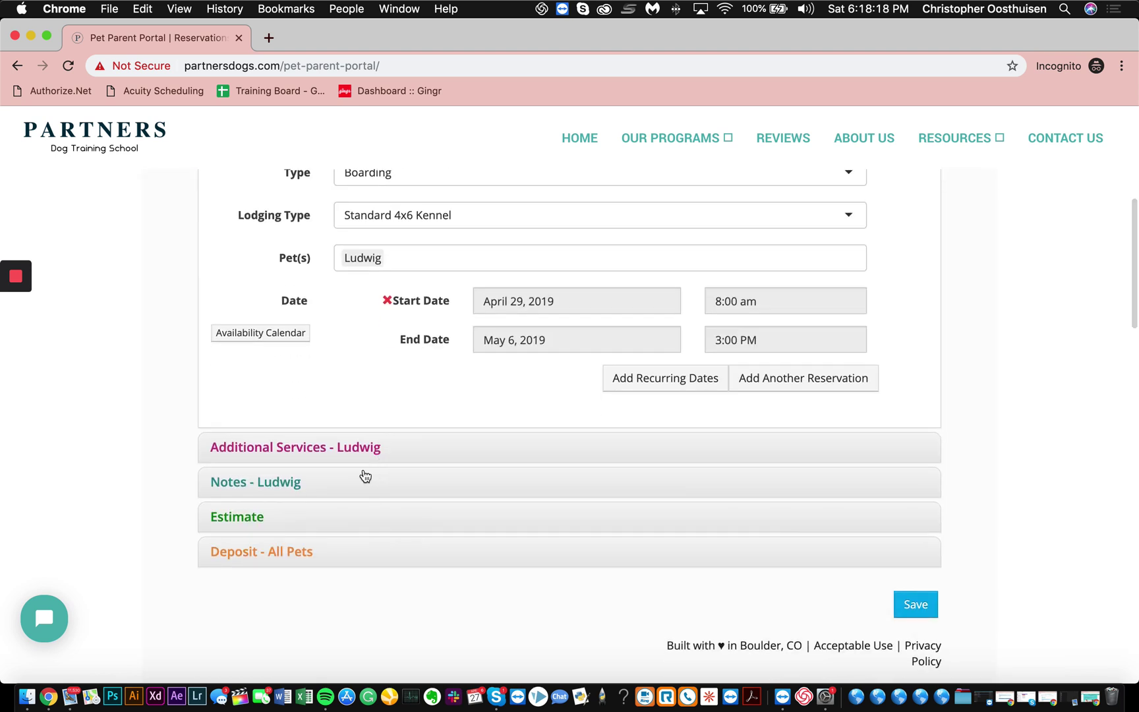
{"action": "left_click", "coordinate": [237, 518]}
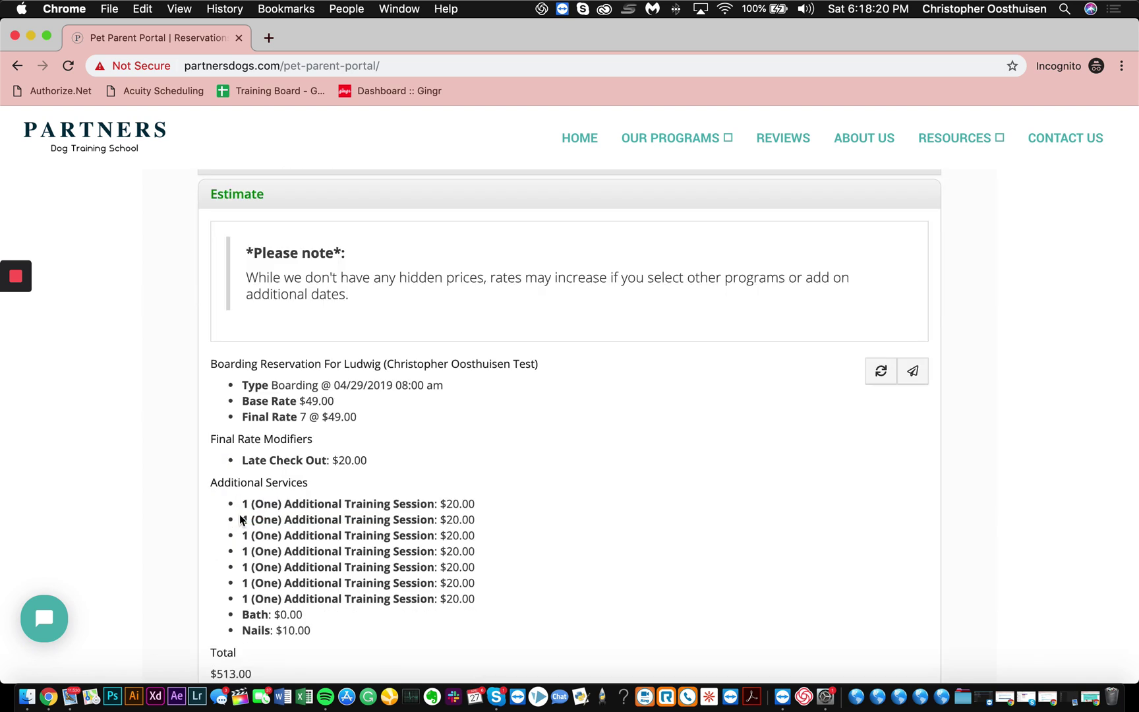
{"action": "left_click", "coordinate": [875, 373]}
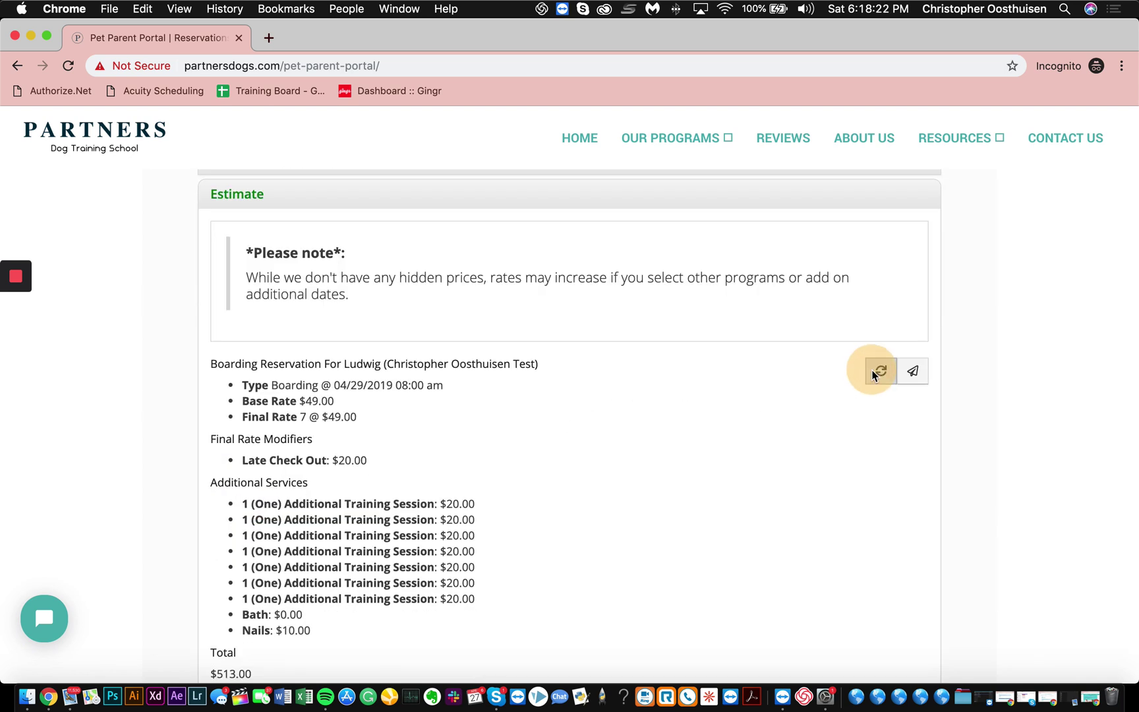
{"action": "scroll", "coordinate": [311, 425], "scroll_direction": "down", "scroll_amount": 3}
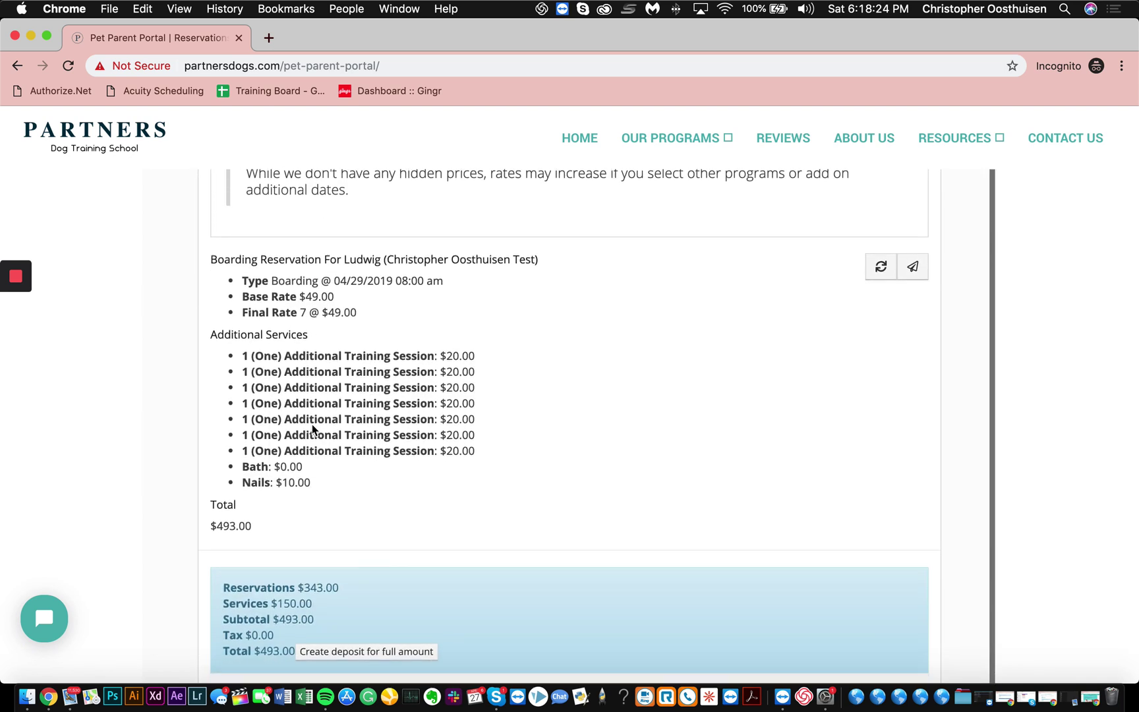
Step: Review the training session, bath and nails charges and the cost summary in the refreshed estimate
{"action": "scroll", "coordinate": [312, 425], "scroll_direction": "down", "scroll_amount": 2}
{"action": "left_click_drag", "start_coordinate": [242, 288], "coordinate": [500, 295]}
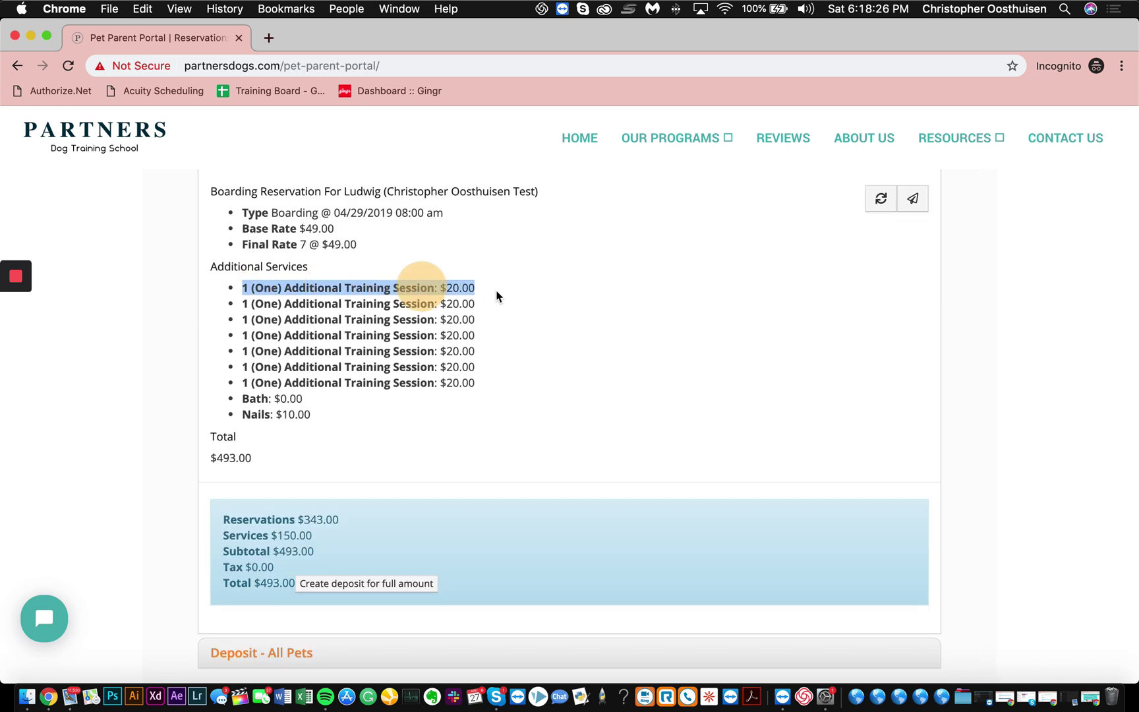
{"action": "left_click_drag", "start_coordinate": [249, 303], "coordinate": [494, 303]}
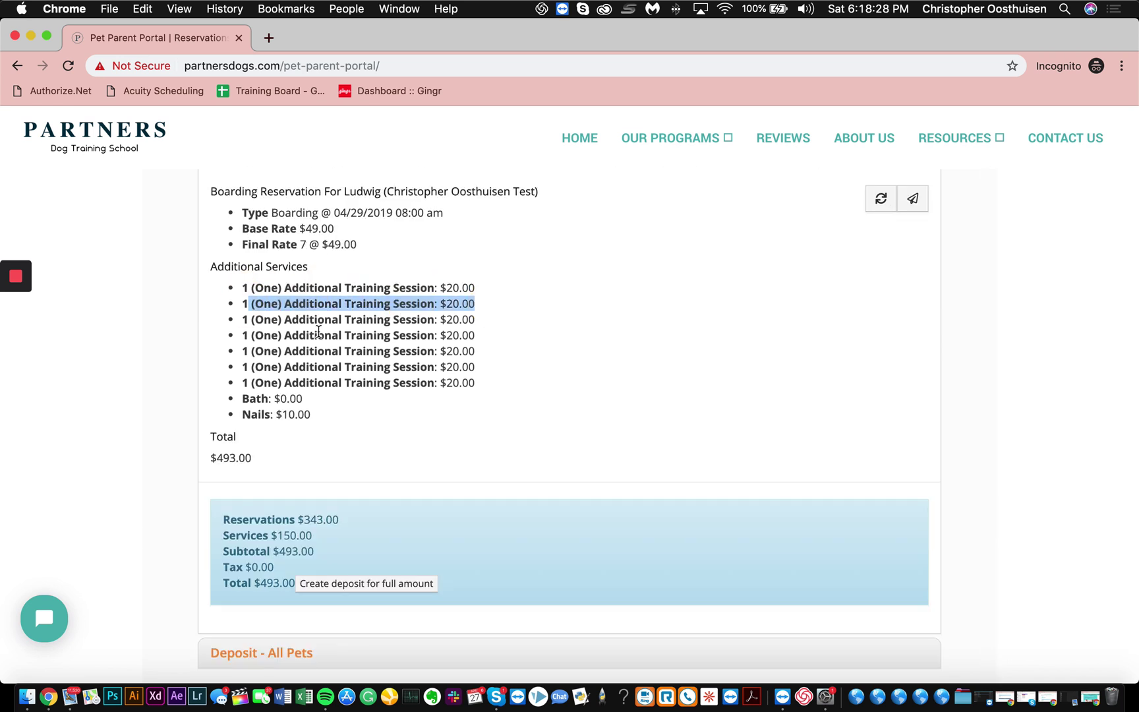
{"action": "left_click_drag", "start_coordinate": [242, 403], "coordinate": [332, 405]}
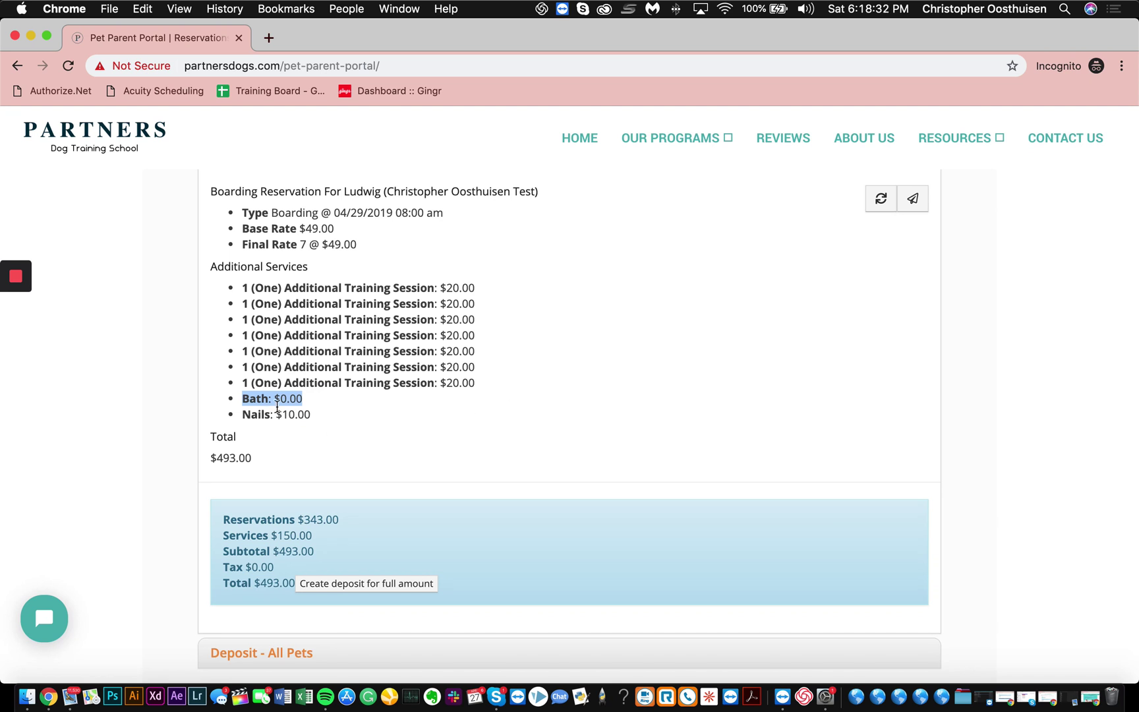
{"action": "left_click_drag", "start_coordinate": [243, 416], "coordinate": [356, 419]}
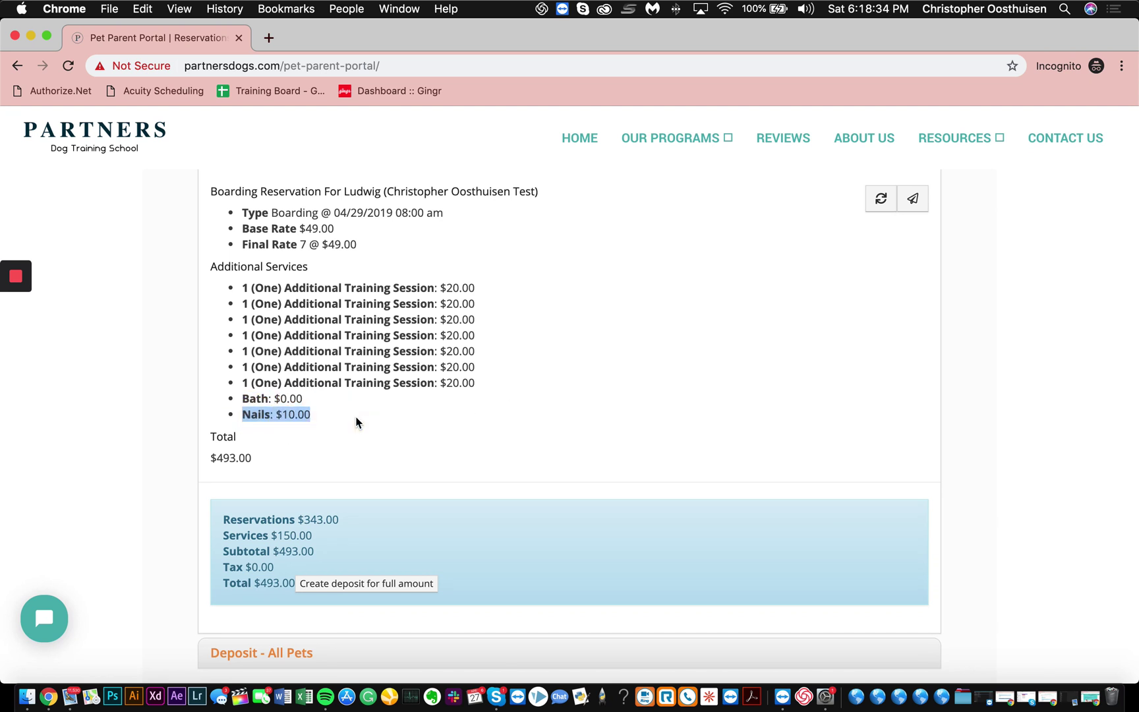
{"action": "scroll", "coordinate": [356, 420], "scroll_direction": "down", "scroll_amount": 2}
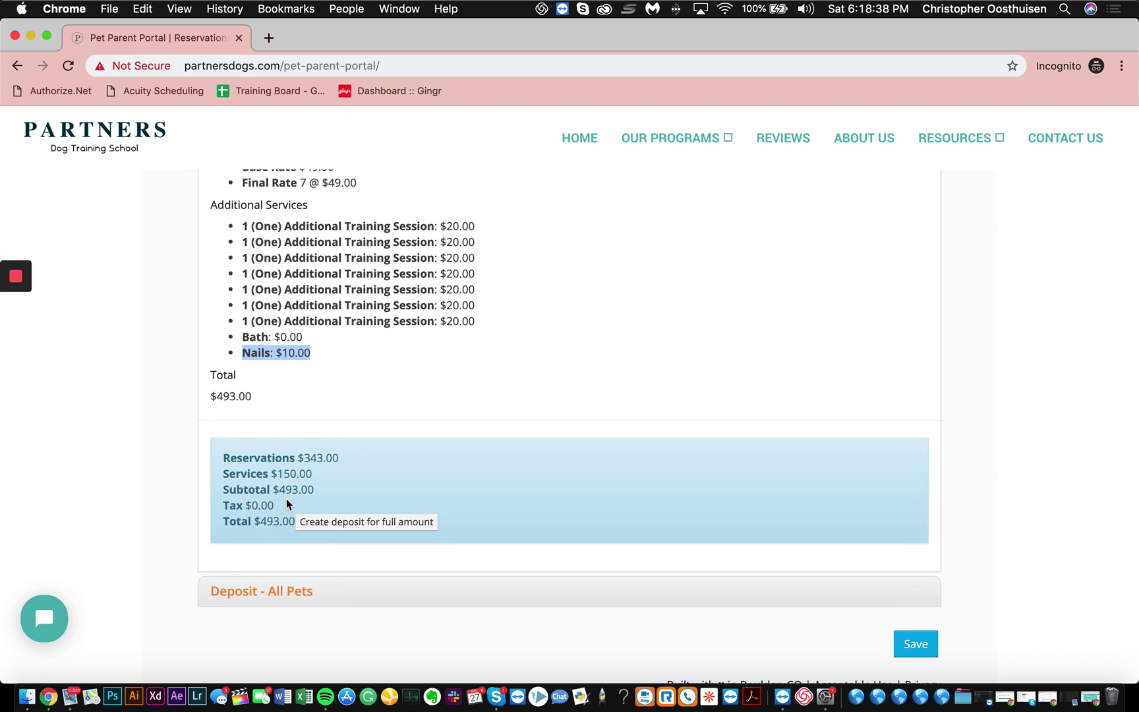
Step: View the deposit amount for all pets and try to save the reservation request
{"action": "scroll", "coordinate": [237, 506], "scroll_direction": "down", "scroll_amount": 3}
{"action": "left_click", "coordinate": [241, 503]}
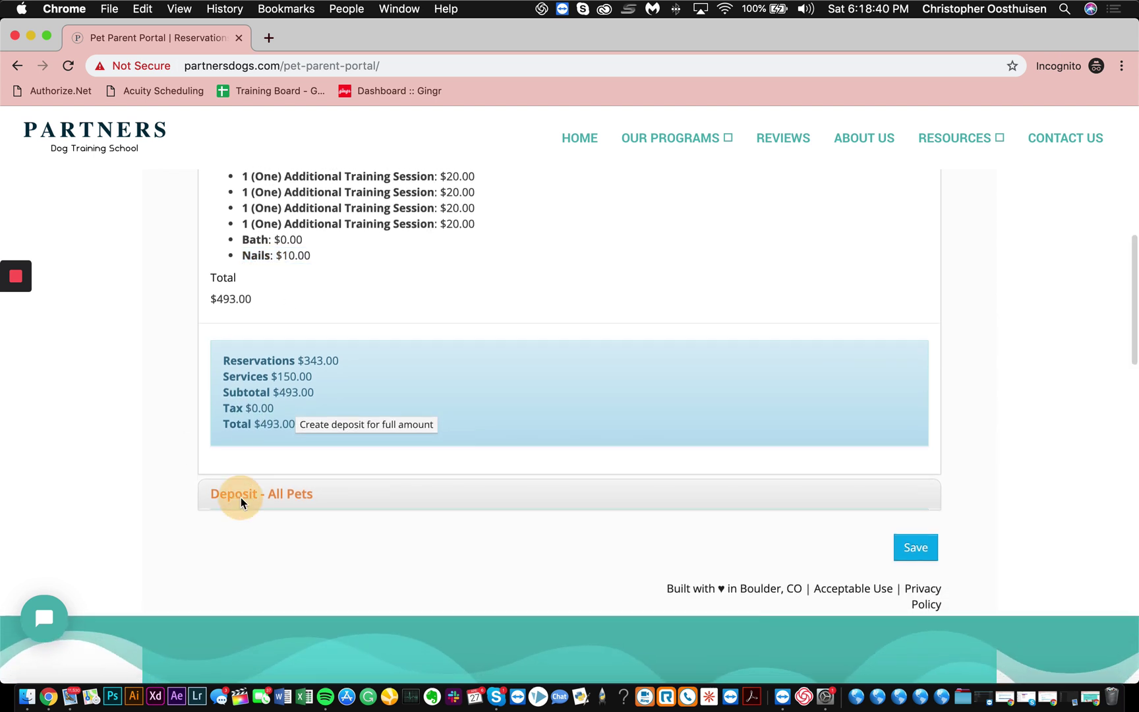
{"action": "scroll", "coordinate": [332, 381], "scroll_direction": "down", "scroll_amount": 5}
{"action": "scroll", "coordinate": [328, 326], "scroll_direction": "up", "scroll_amount": 4}
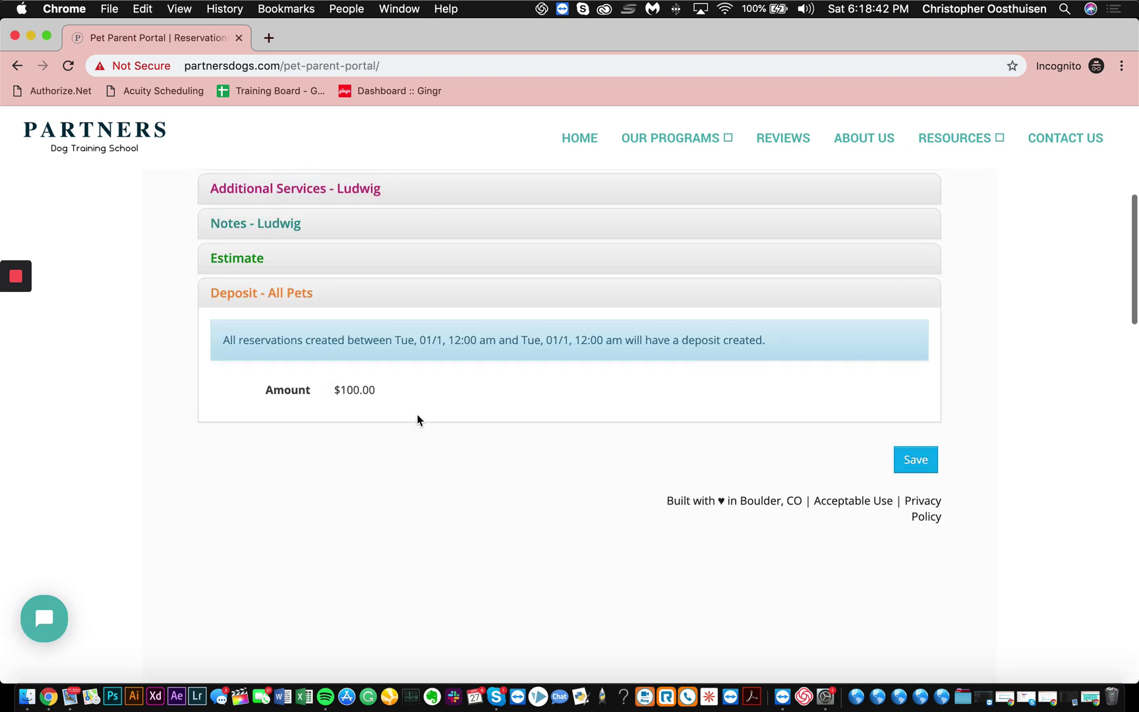
{"action": "left_click", "coordinate": [907, 465]}
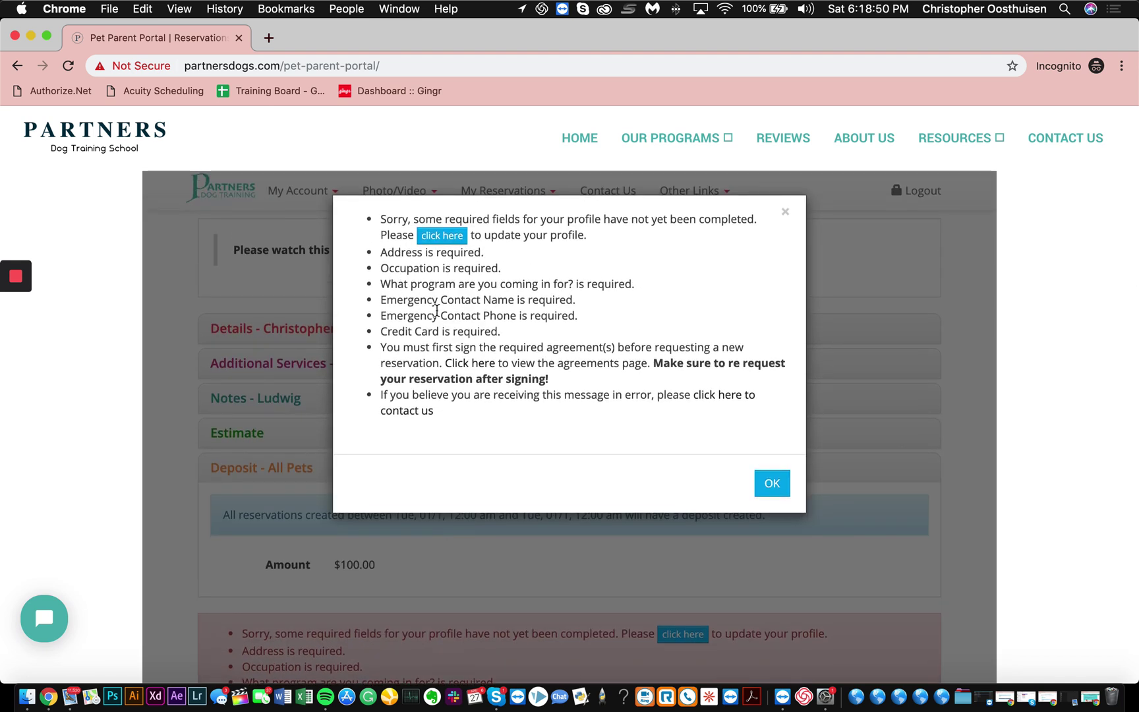
Step: Read through the required profile fields, credit card and agreement items listed in the message
{"action": "left_click_drag", "start_coordinate": [378, 252], "coordinate": [475, 261]}
{"action": "left_click_drag", "start_coordinate": [380, 268], "coordinate": [521, 271]}
{"action": "left_click", "coordinate": [526, 289]}
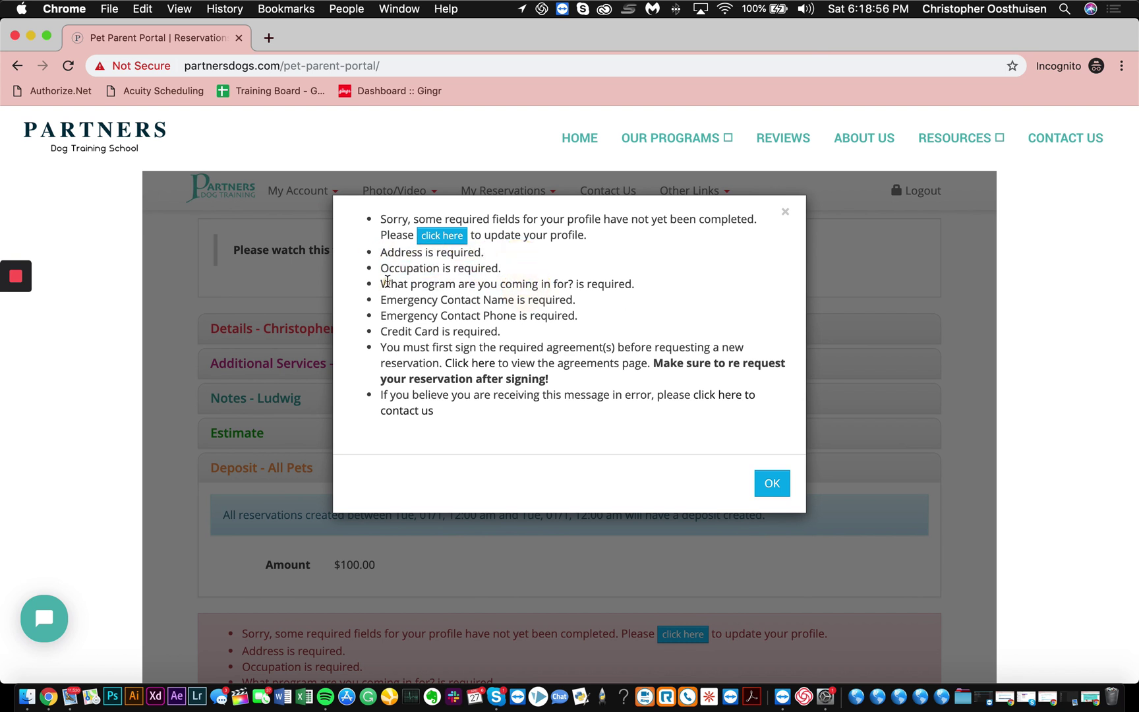
{"action": "left_click_drag", "start_coordinate": [390, 284], "coordinate": [496, 315]}
{"action": "left_click", "coordinate": [508, 335]}
{"action": "left_click_drag", "start_coordinate": [381, 331], "coordinate": [543, 334]}
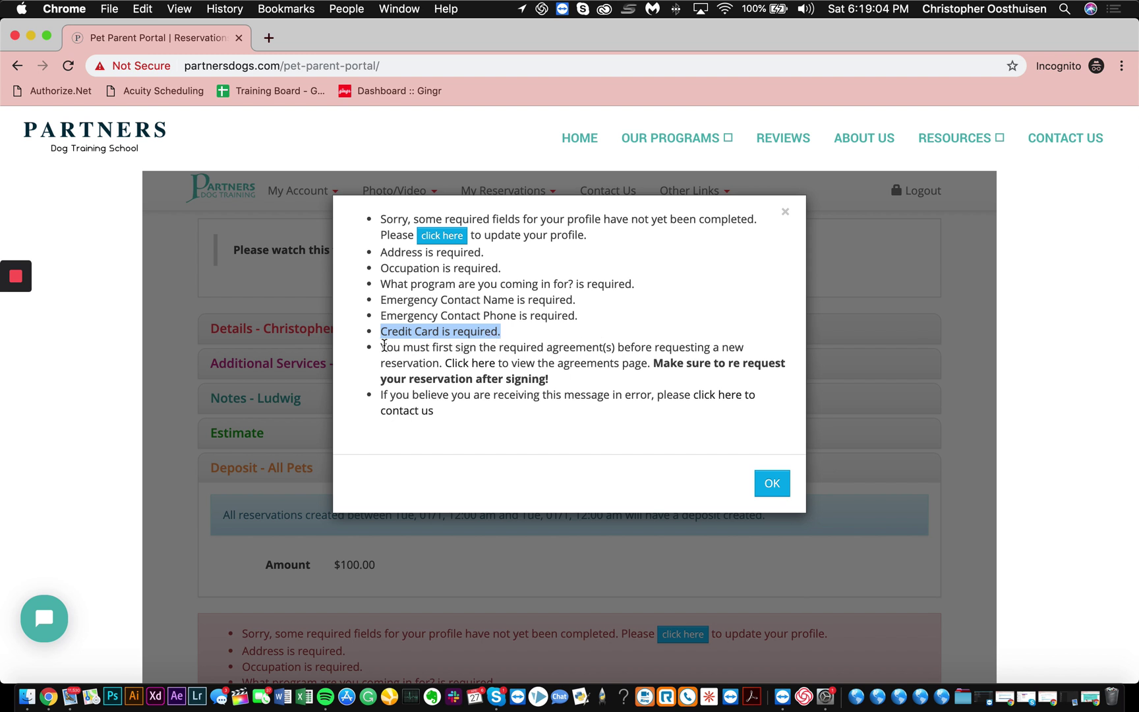
{"action": "left_click_drag", "start_coordinate": [387, 348], "coordinate": [478, 353]}
{"action": "left_click", "coordinate": [571, 371]}
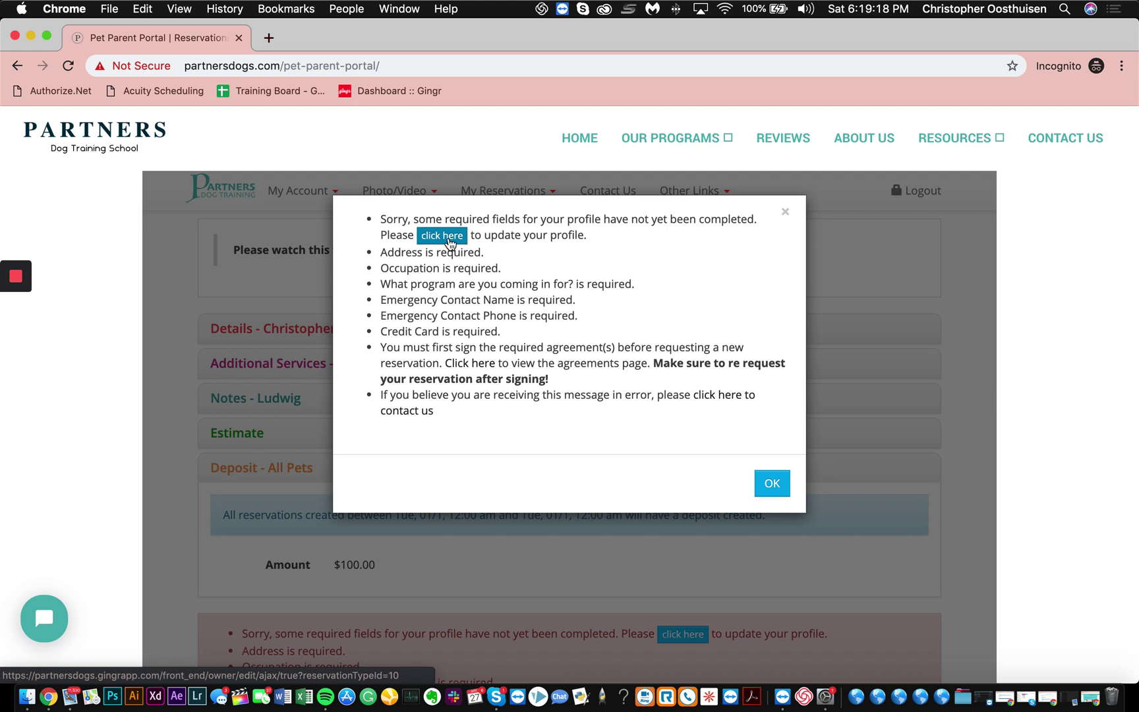
Step: Open the profile record for updating and look through its owner fields, credit card section and contracts
{"action": "left_click", "coordinate": [449, 239]}
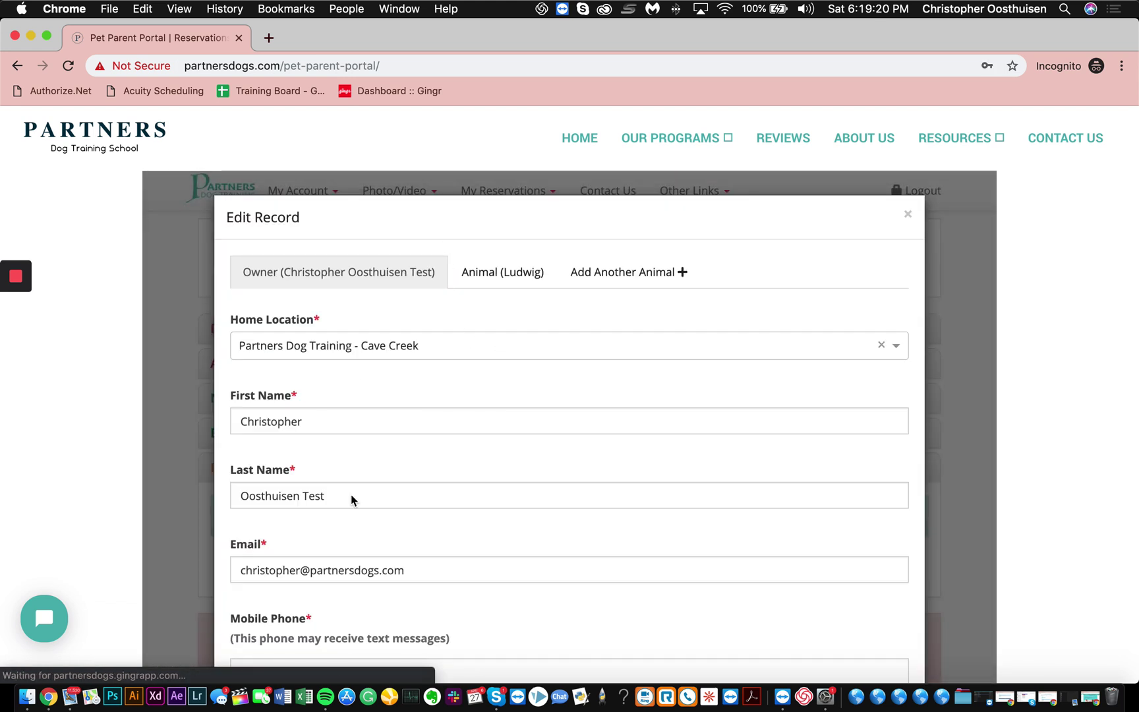
{"action": "scroll", "coordinate": [439, 384], "scroll_direction": "down", "scroll_amount": 20}
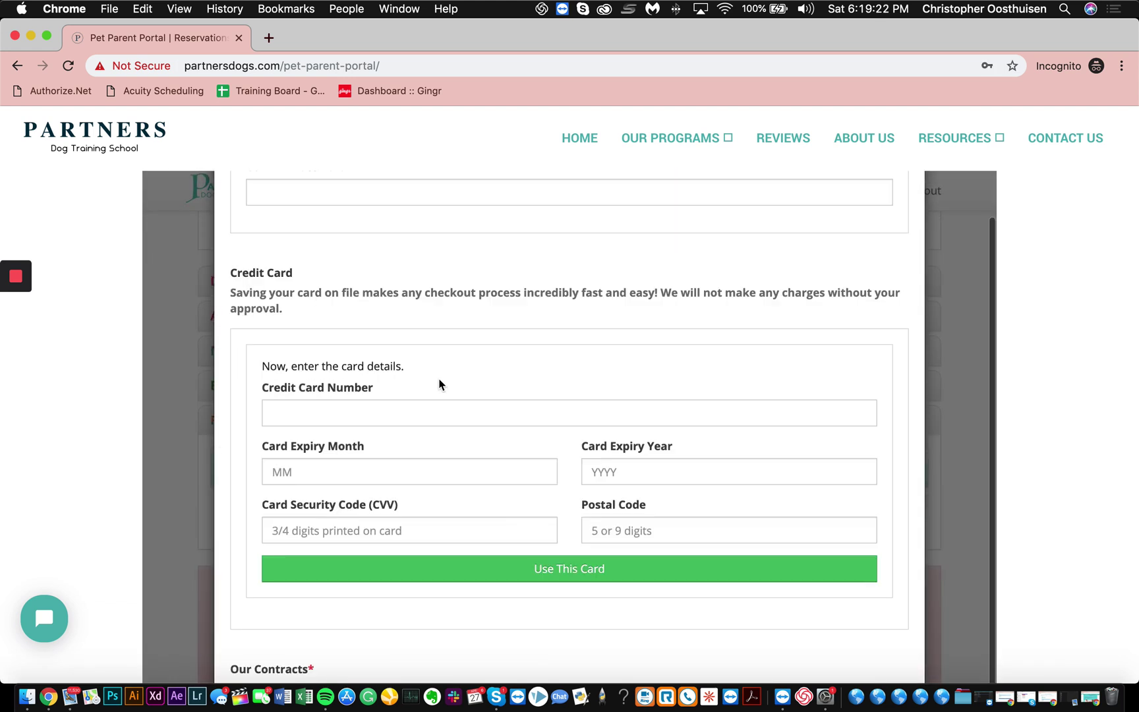
{"action": "scroll", "coordinate": [439, 384], "scroll_direction": "down", "scroll_amount": 15}
{"action": "scroll", "coordinate": [834, 214], "scroll_direction": "up", "scroll_amount": 5}
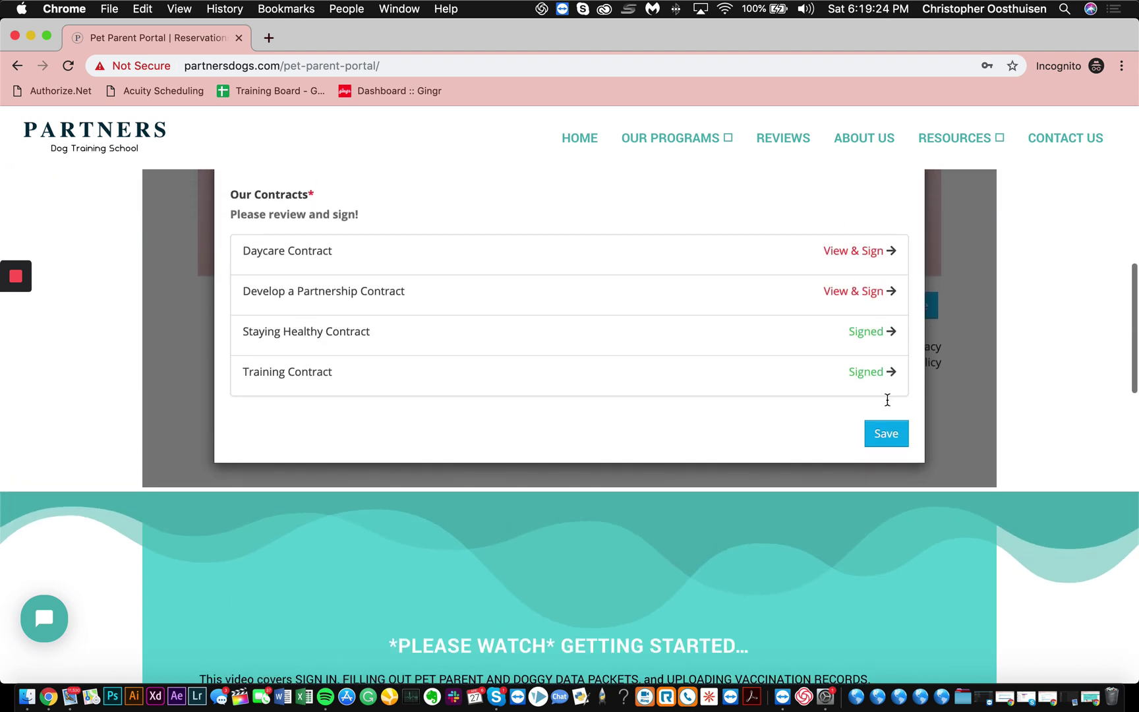
Step: Try to save the owner record as it is, check the required-field list and close the record
{"action": "left_click", "coordinate": [886, 433]}
{"action": "scroll", "coordinate": [580, 448], "scroll_direction": "up", "scroll_amount": 20}
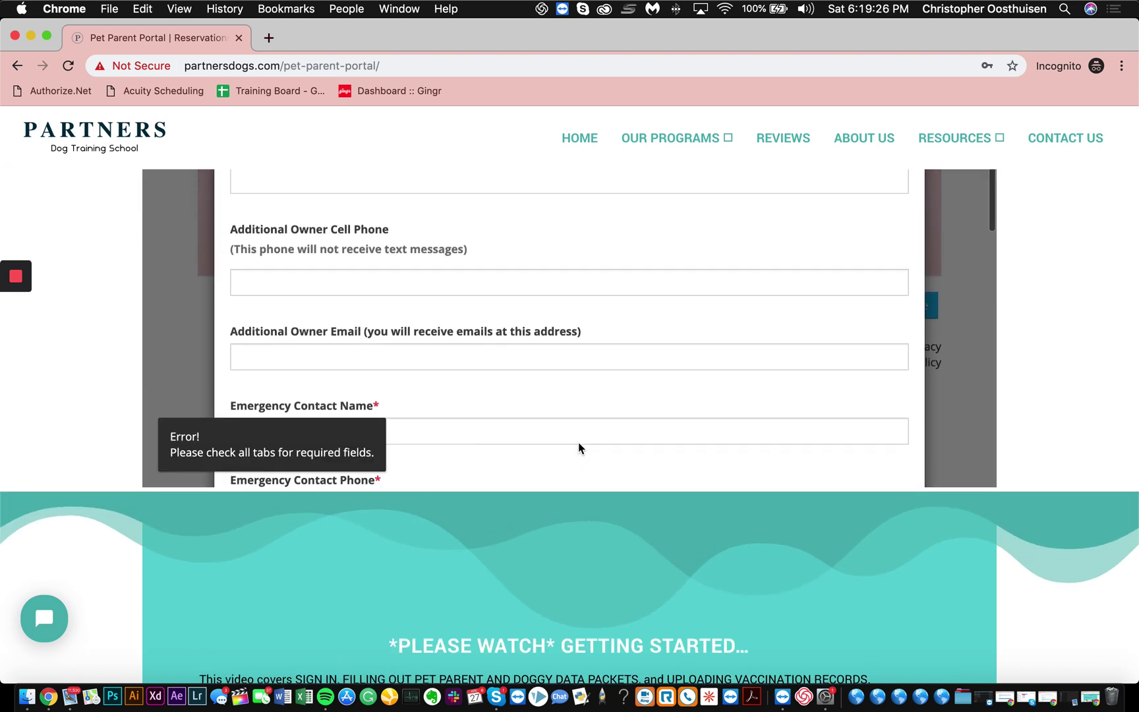
{"action": "scroll", "coordinate": [579, 449], "scroll_direction": "up", "scroll_amount": 20}
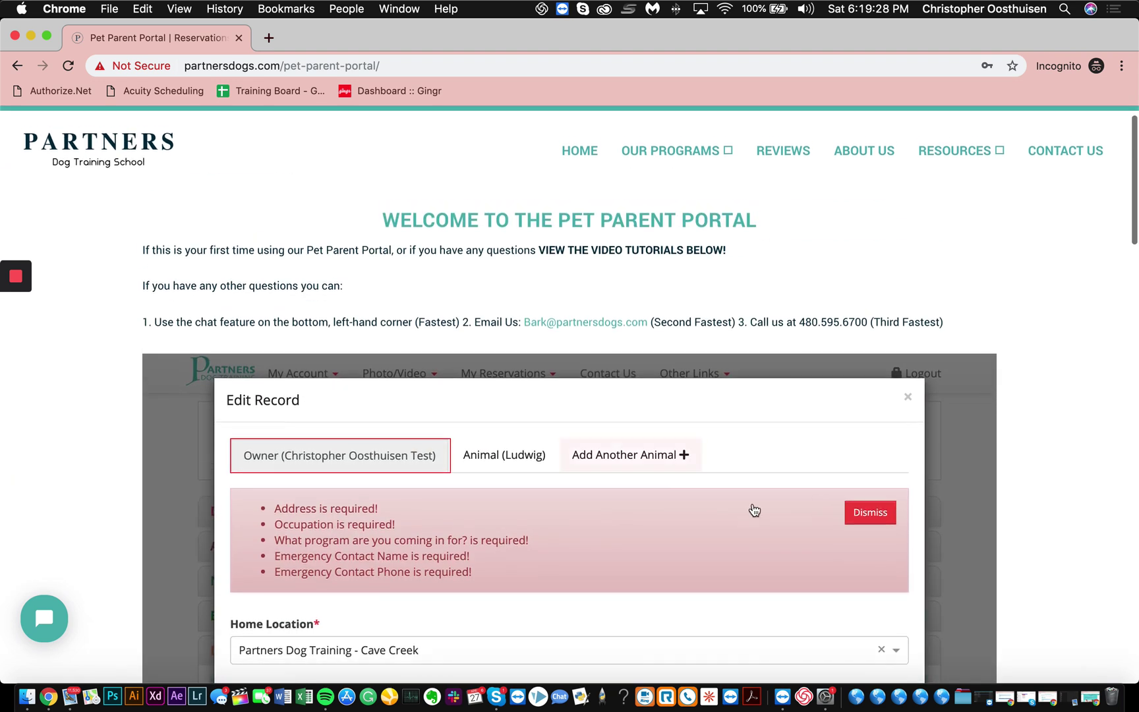
{"action": "left_click", "coordinate": [907, 435]}
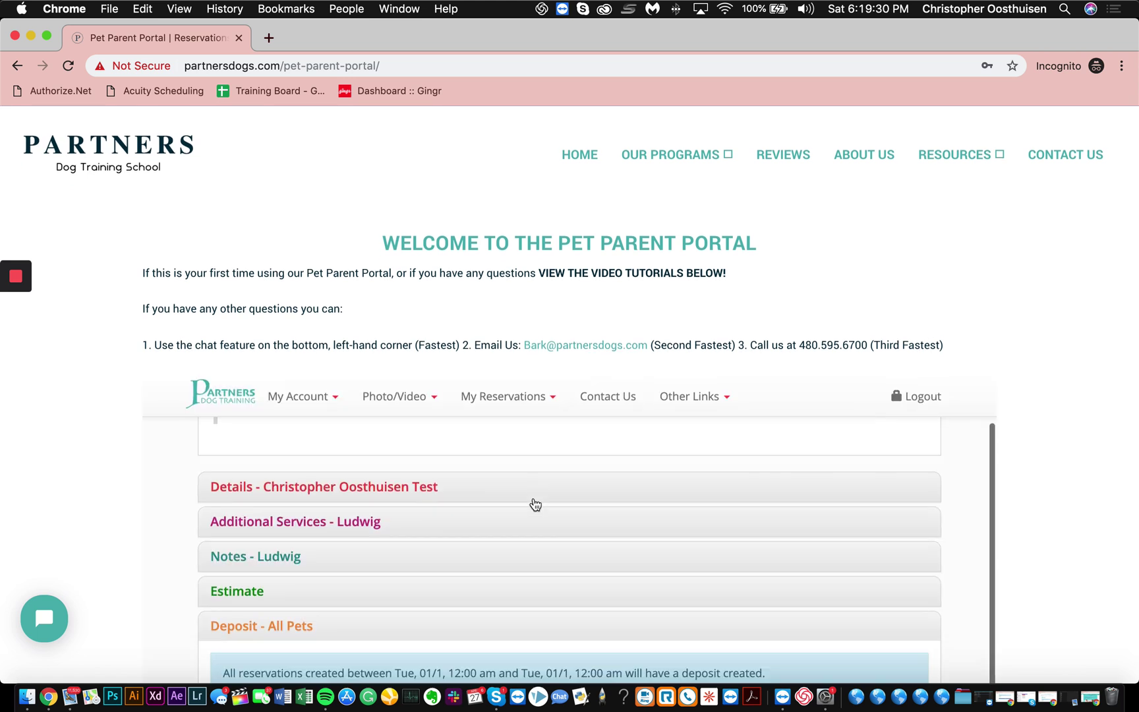
{"action": "scroll", "coordinate": [536, 504], "scroll_direction": "down", "scroll_amount": 5}
{"action": "scroll", "coordinate": [478, 430], "scroll_direction": "down", "scroll_amount": 3}
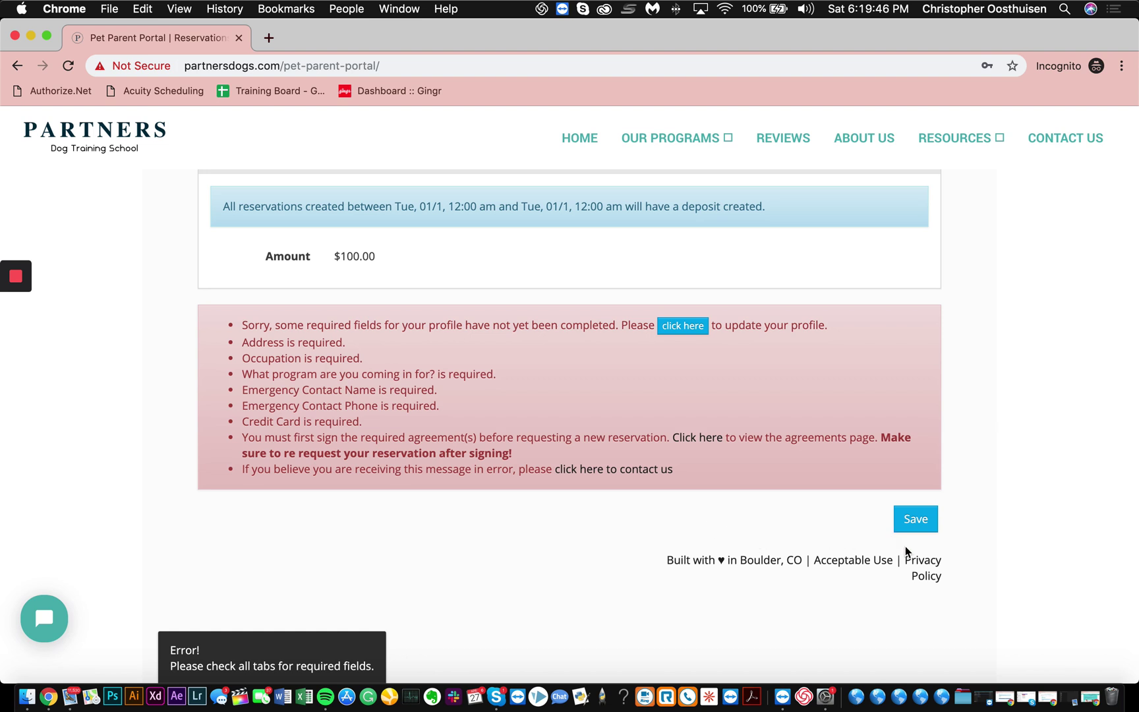
{"action": "scroll", "coordinate": [475, 530], "scroll_direction": "up", "scroll_amount": 5}
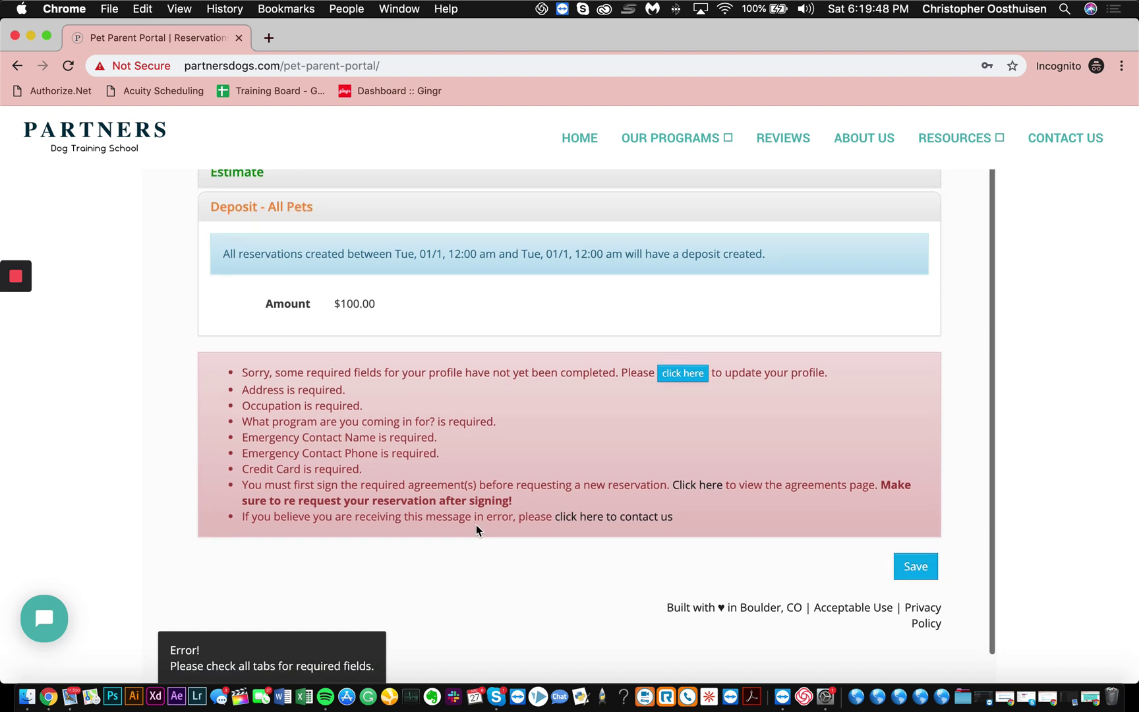
{"action": "scroll", "coordinate": [476, 524], "scroll_direction": "up", "scroll_amount": 4}
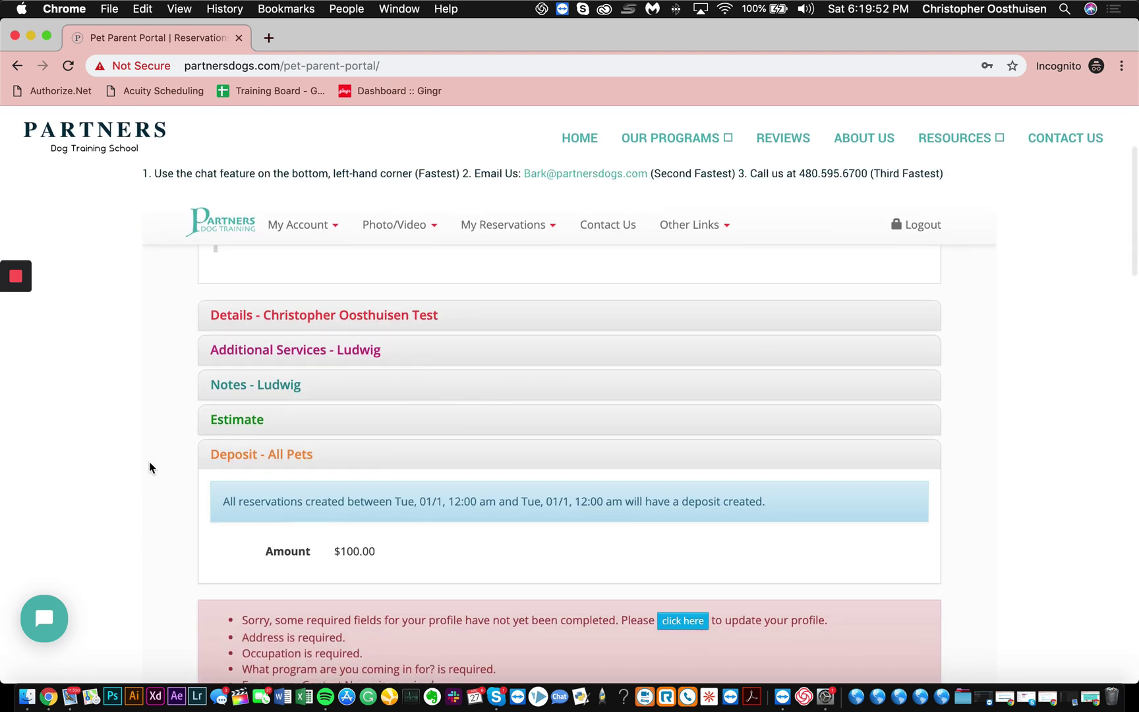
{"action": "mouse_move", "coordinate": [13, 277]}
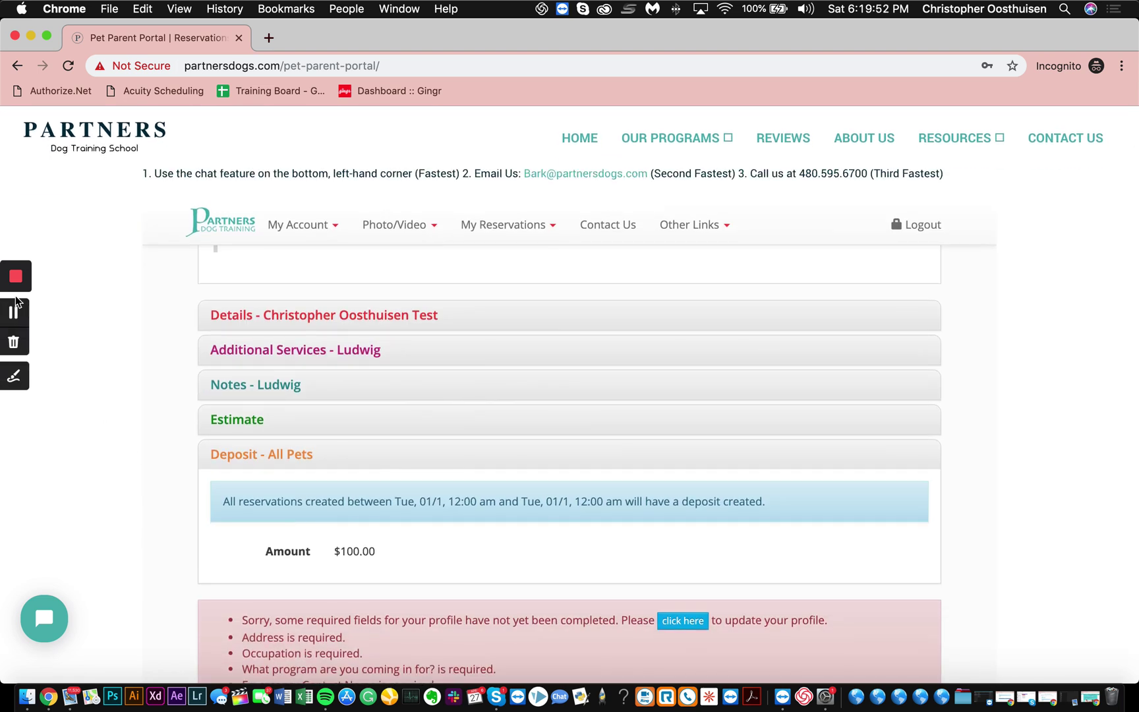